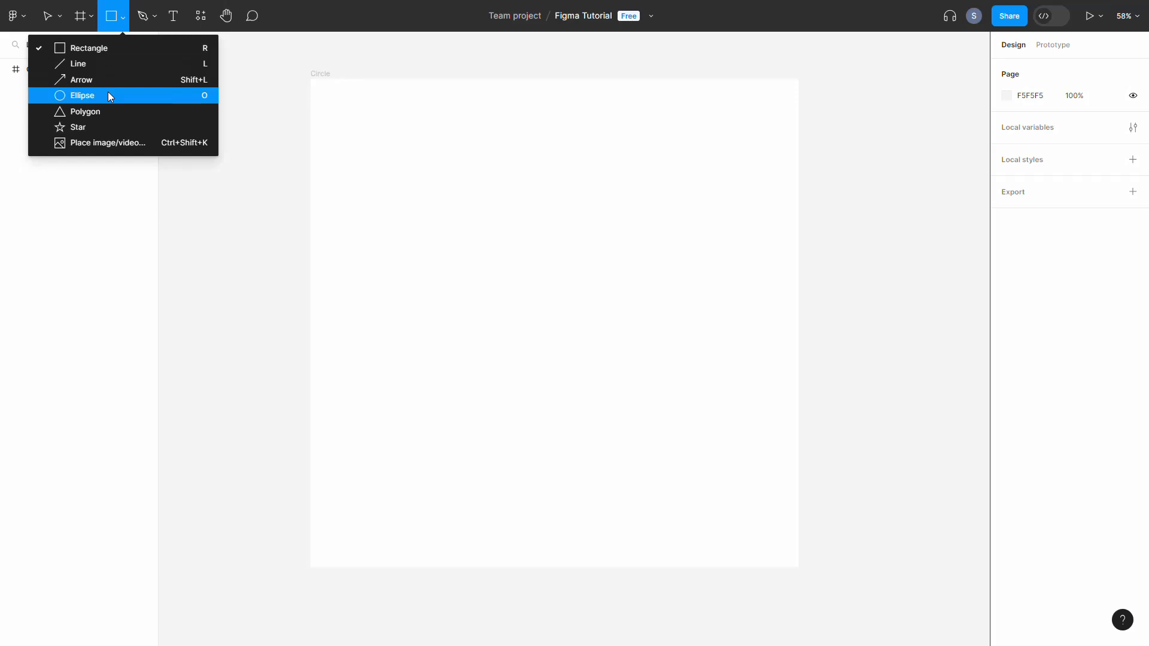
pyautogui.click(94, 96)
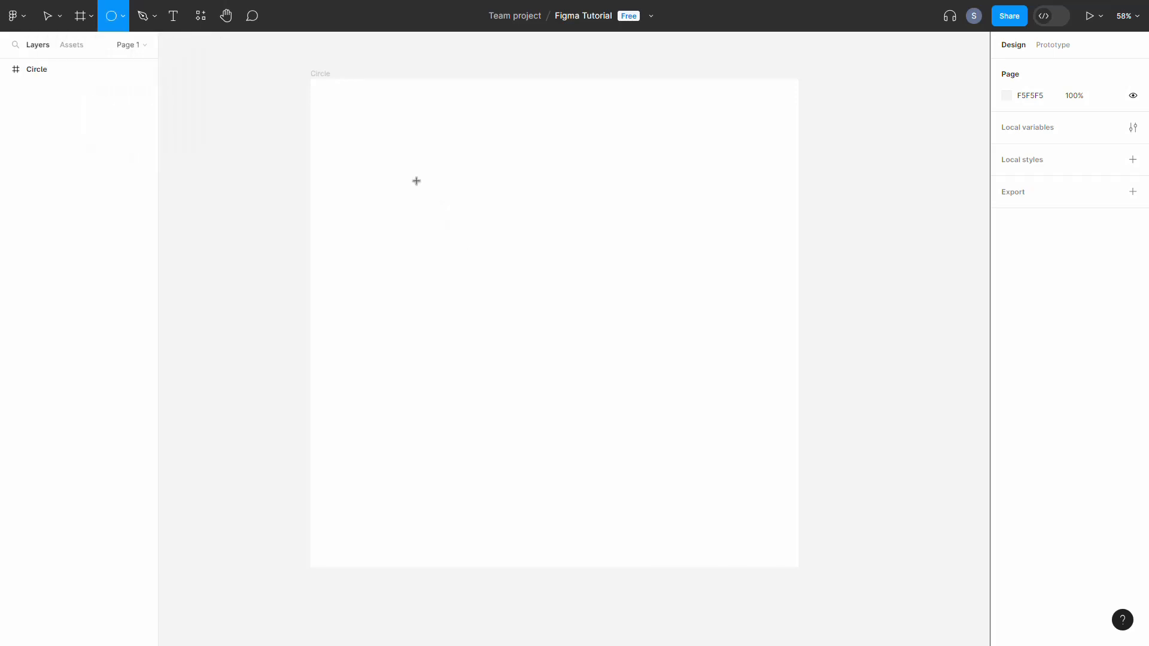
pyautogui.moveTo(412, 165); pyautogui.dragTo(636, 494)
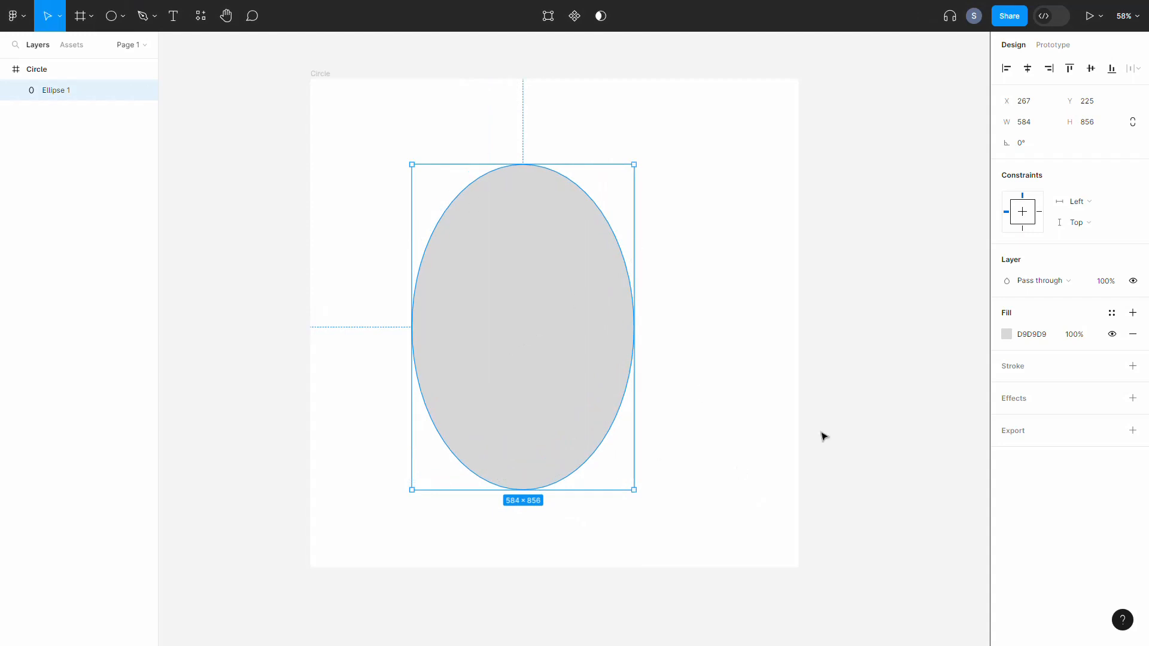
pyautogui.press('Delete')
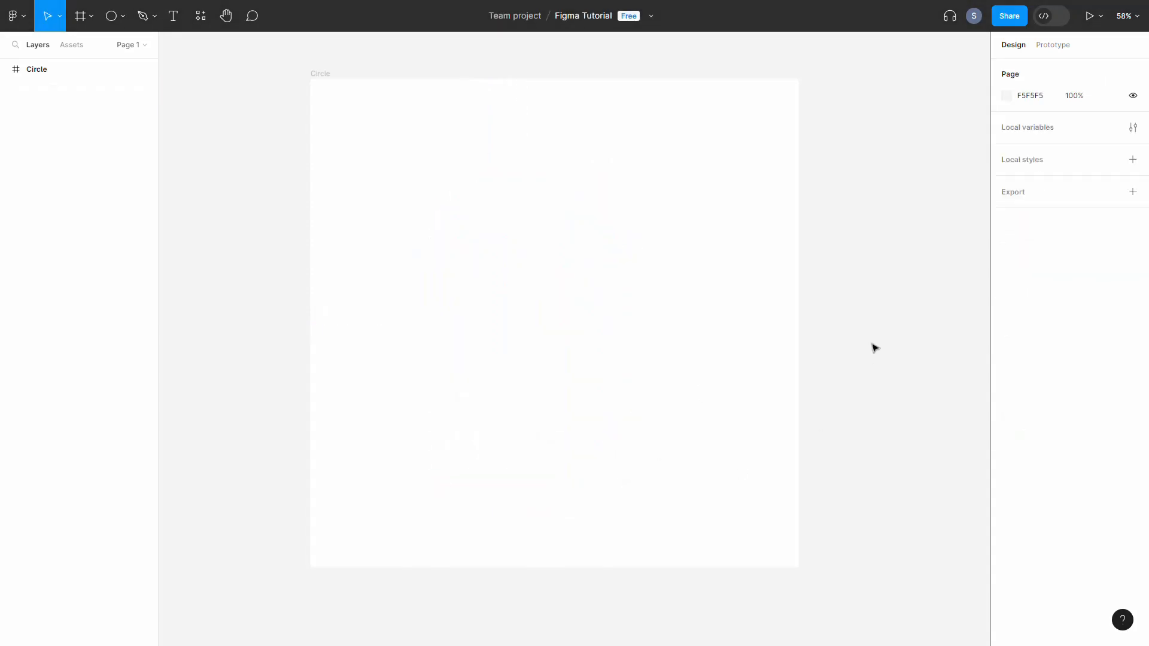
# Draw a perfect circle of about 819 × 819 with the Ellipse tool and centre it in the Circle frame
pyautogui.click(119, 17)
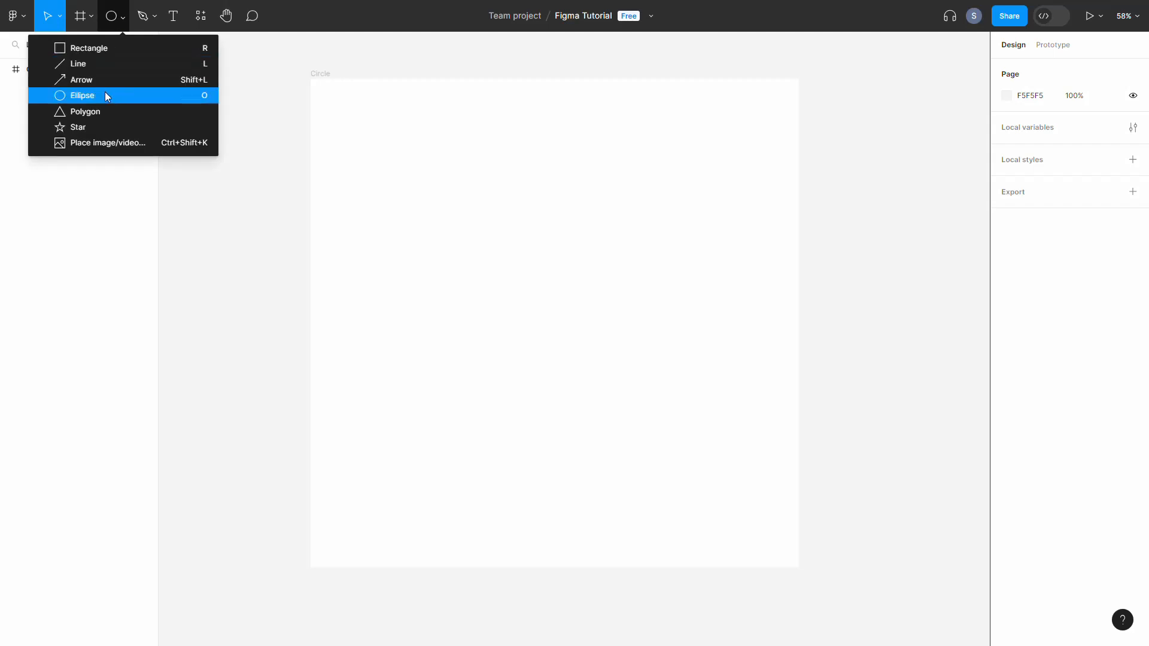
pyautogui.click(106, 93)
pyautogui.moveTo(378, 171); pyautogui.dragTo(689, 482)
pyautogui.moveTo(546, 340)
pyautogui.mouseDown()
pyautogui.moveTo(559, 326)
pyautogui.moveTo(563, 345)
pyautogui.mouseUp()
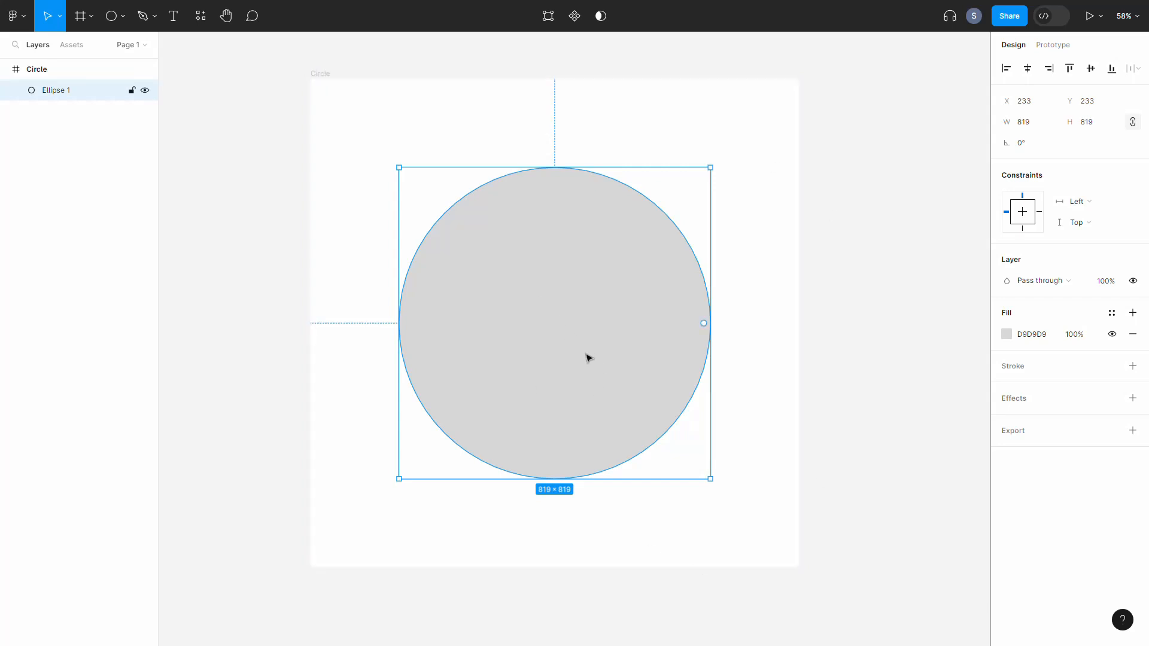
# Change the circle's fill to bright blue 000AFF
pyautogui.click(1008, 335)
pyautogui.click(943, 486)
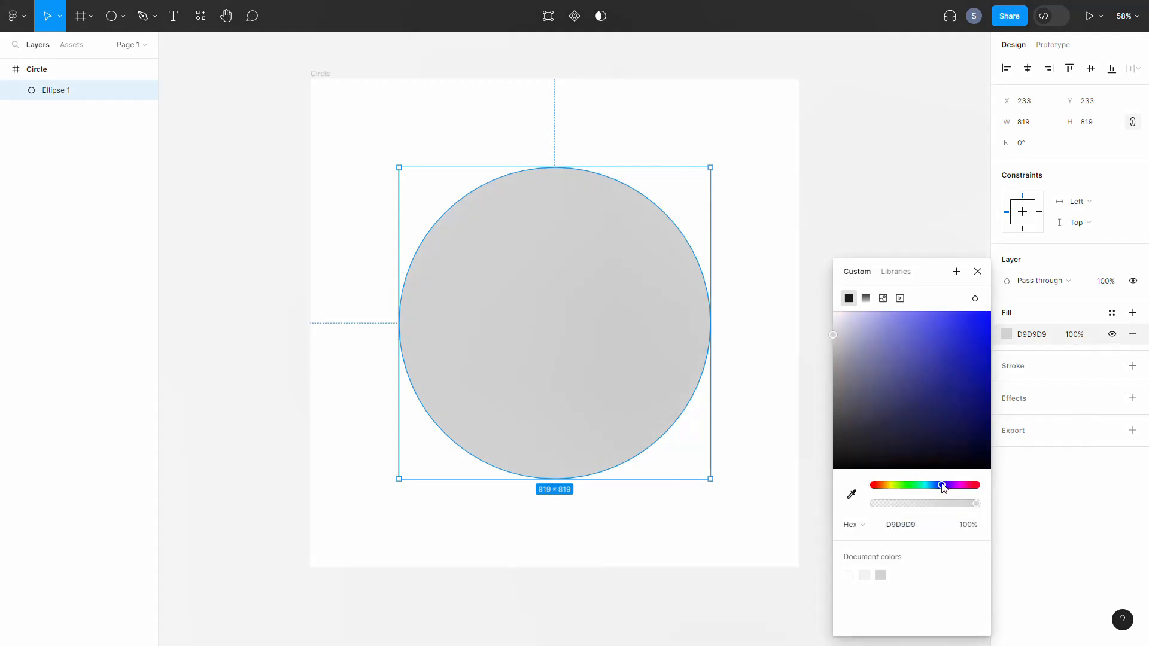
pyautogui.moveTo(952, 353); pyautogui.dragTo(991, 311)
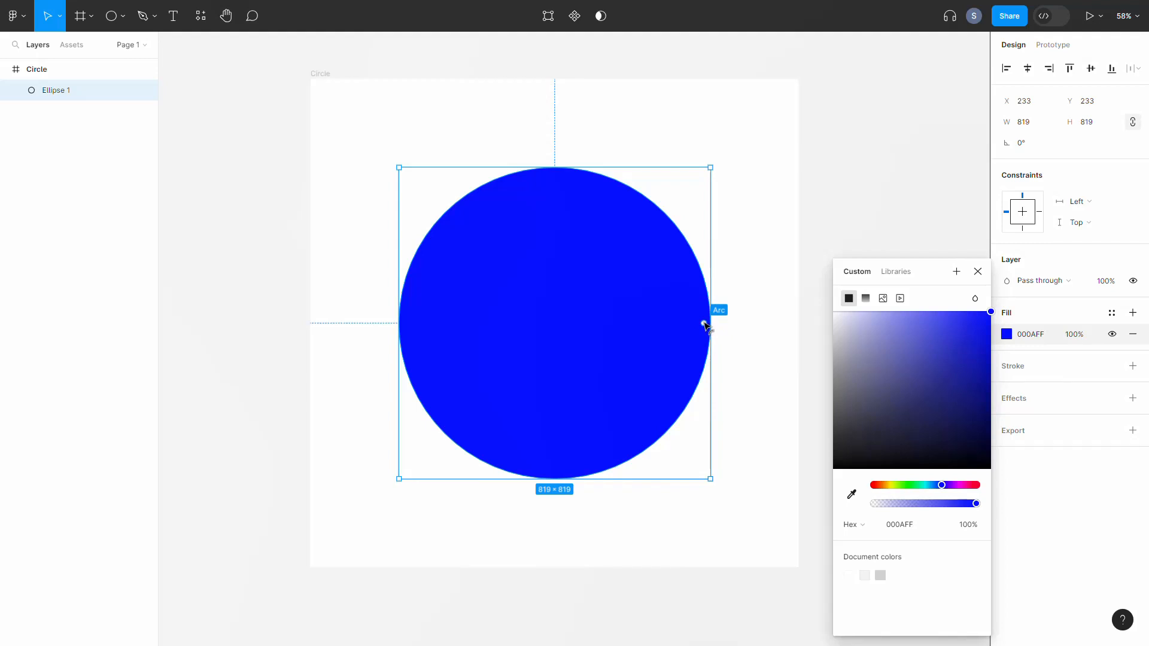
# Shape the circle into an open C-shaped ring, with its arc starting at about -15°, a sweep of about -87.5% and a ratio of about 72.29%
pyautogui.moveTo(705, 323); pyautogui.dragTo(607, 407)
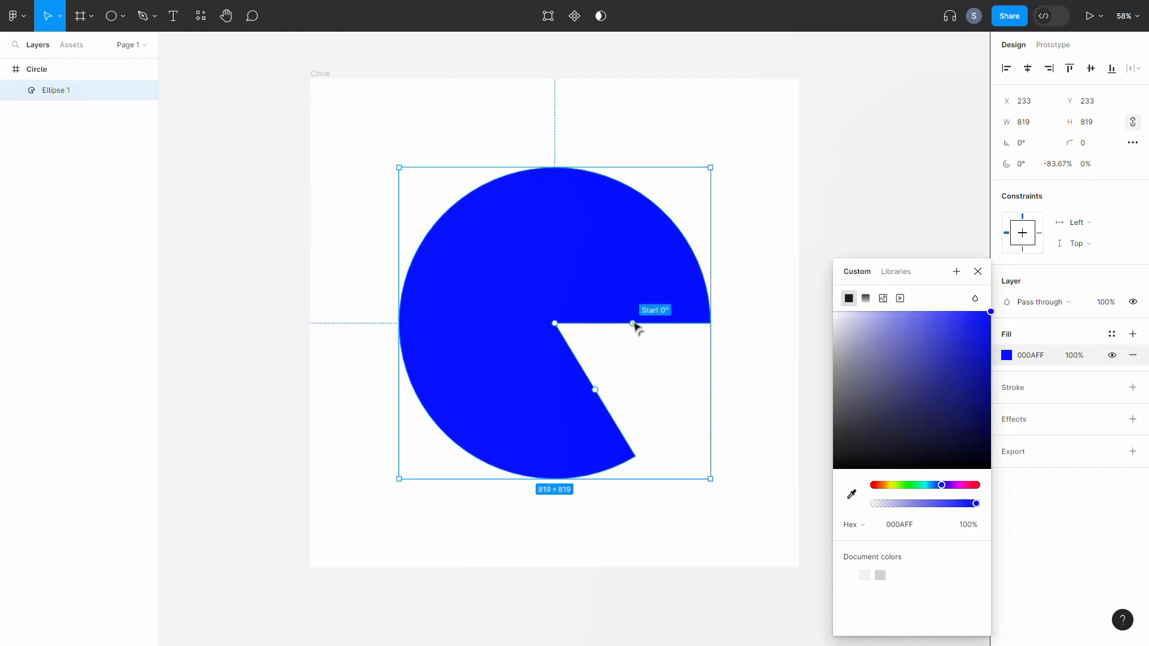
pyautogui.moveTo(636, 328); pyautogui.dragTo(616, 309)
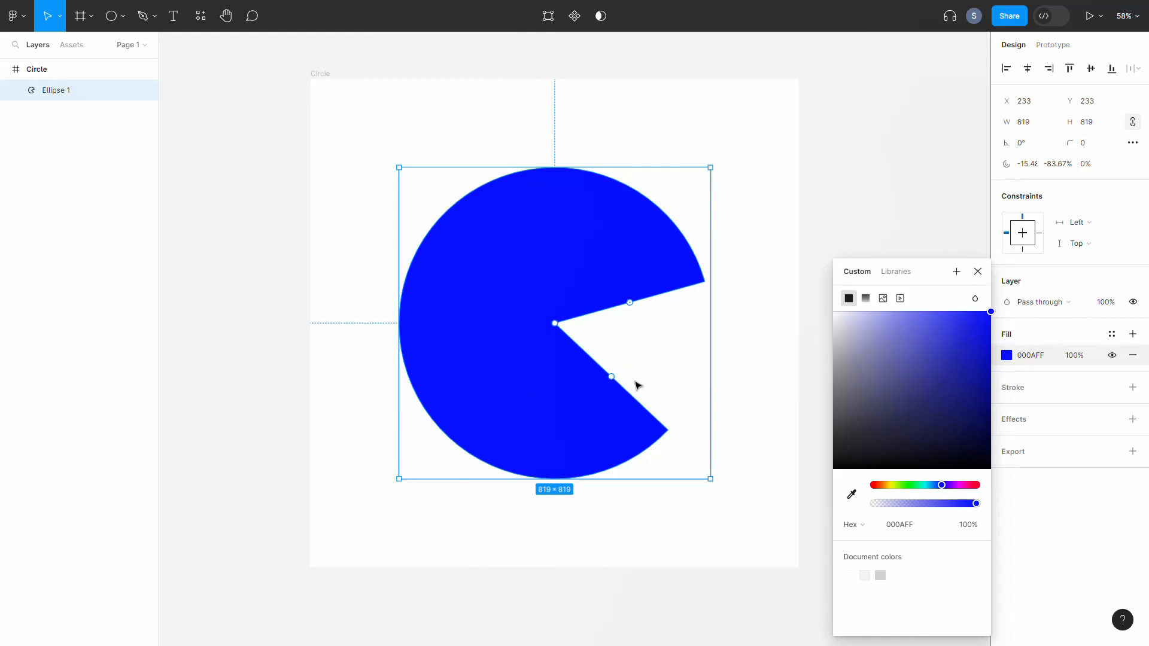
pyautogui.moveTo(611, 377); pyautogui.dragTo(576, 381)
pyautogui.moveTo(613, 379)
pyautogui.mouseDown()
pyautogui.moveTo(641, 323)
pyautogui.moveTo(600, 393)
pyautogui.moveTo(568, 407)
pyautogui.moveTo(526, 419)
pyautogui.moveTo(485, 372)
pyautogui.moveTo(546, 416)
pyautogui.moveTo(631, 359)
pyautogui.moveTo(526, 406)
pyautogui.moveTo(503, 379)
pyautogui.moveTo(621, 360)
pyautogui.mouseUp()
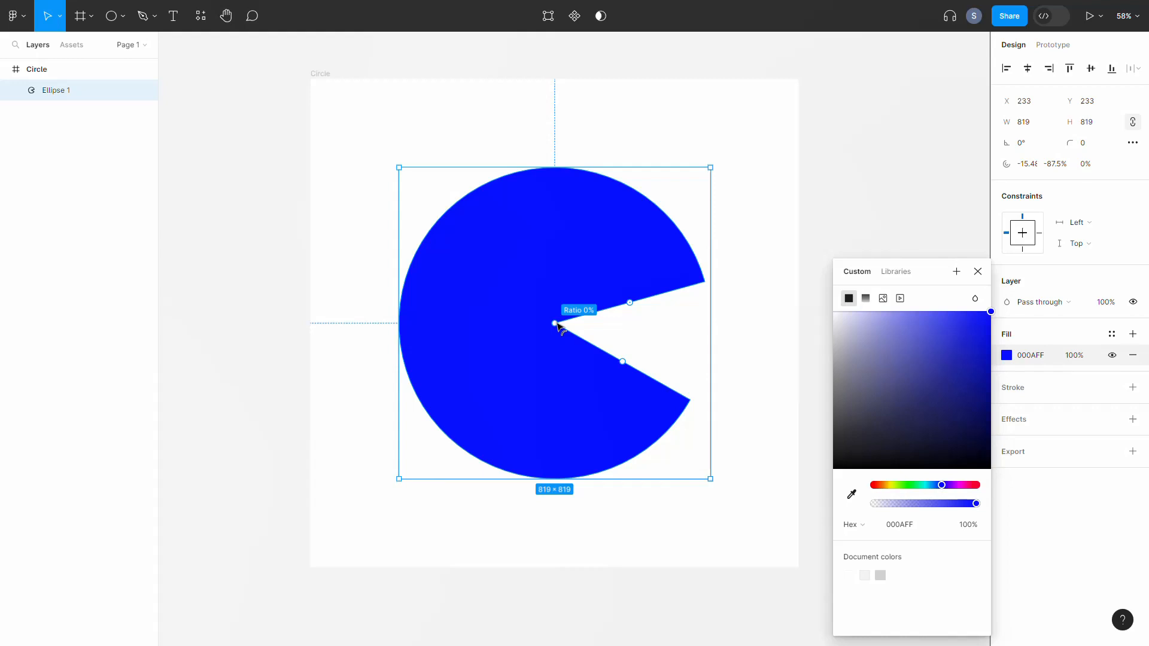
pyautogui.moveTo(554, 324)
pyautogui.mouseDown()
pyautogui.moveTo(456, 356)
pyautogui.moveTo(520, 341)
pyautogui.moveTo(462, 358)
pyautogui.moveTo(515, 351)
pyautogui.moveTo(489, 355)
pyautogui.moveTo(556, 331)
pyautogui.mouseUp()
pyautogui.moveTo(555, 327); pyautogui.dragTo(450, 376)
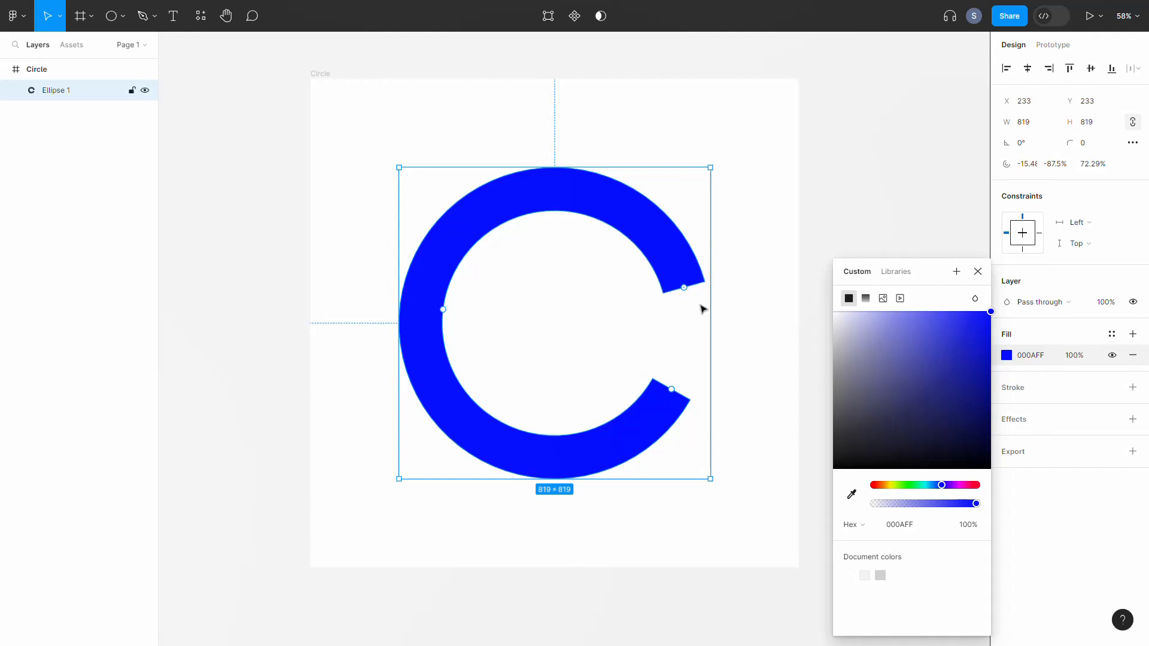
# Round the ends of the C-shaped ring by raising its corner radius to 81
pyautogui.click(1088, 147)
pyautogui.write('4')
pyautogui.press('Return')
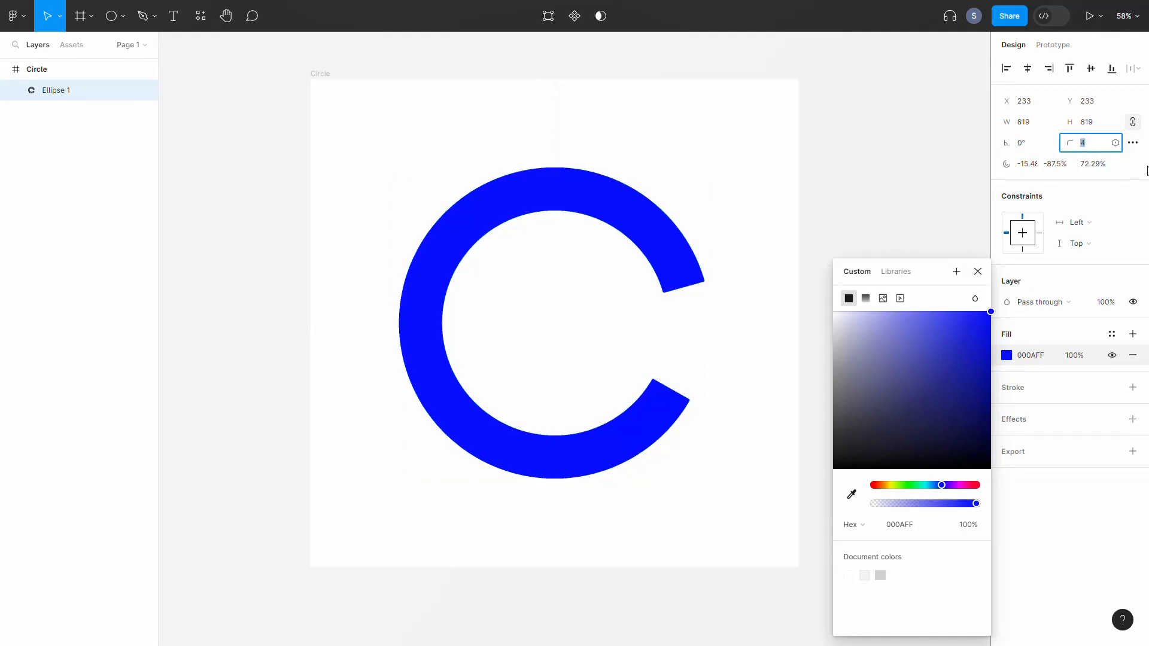
pyautogui.press('Up')
pyautogui.press('Up')
pyautogui.press('Up')
pyautogui.press('Up')
pyautogui.press('Up')
pyautogui.press('Up')
pyautogui.press('Up')
pyautogui.press('Up')
pyautogui.press('Up')
pyautogui.press('Up')
pyautogui.press('Up')
pyautogui.press('Up')
pyautogui.press('Up')
pyautogui.press('Up')
pyautogui.press('Up')
pyautogui.press('Up')
pyautogui.press('Up')
pyautogui.press('Up')
pyautogui.press('Up')
pyautogui.press('Up')
pyautogui.press('Up')
pyautogui.press('Up')
pyautogui.press('Up')
pyautogui.press('Up')
pyautogui.press('Up')
pyautogui.press('Up')
pyautogui.press('Up')
pyautogui.press('Up')
pyautogui.press('Up')
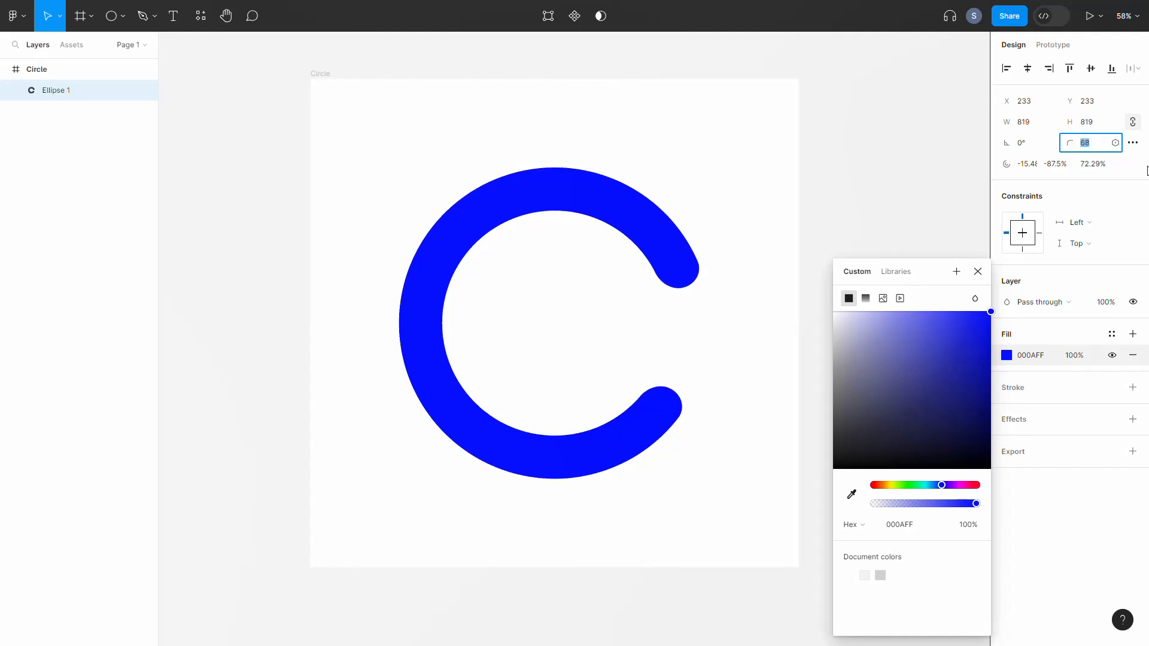
pyautogui.press('Up')
pyautogui.press('Up')
pyautogui.press('Up')
pyautogui.press('Up')
pyautogui.press('Up')
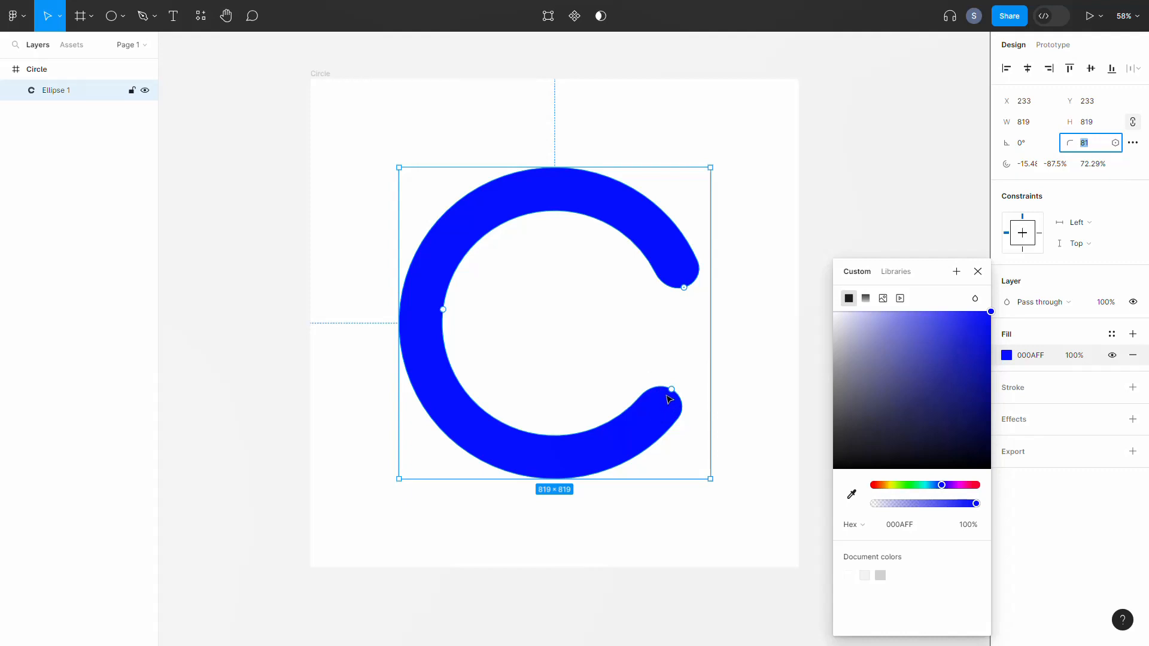
# Turn the ring back into a solid full circle with a 0% ratio and 100% sweep, and close the colour picker
pyautogui.moveTo(673, 391)
pyautogui.mouseDown()
pyautogui.moveTo(689, 319)
pyautogui.moveTo(631, 407)
pyautogui.moveTo(686, 325)
pyautogui.moveTo(666, 397)
pyautogui.mouseUp()
pyautogui.moveTo(685, 288); pyautogui.dragTo(664, 425)
pyautogui.moveTo(492, 323); pyautogui.dragTo(681, 289)
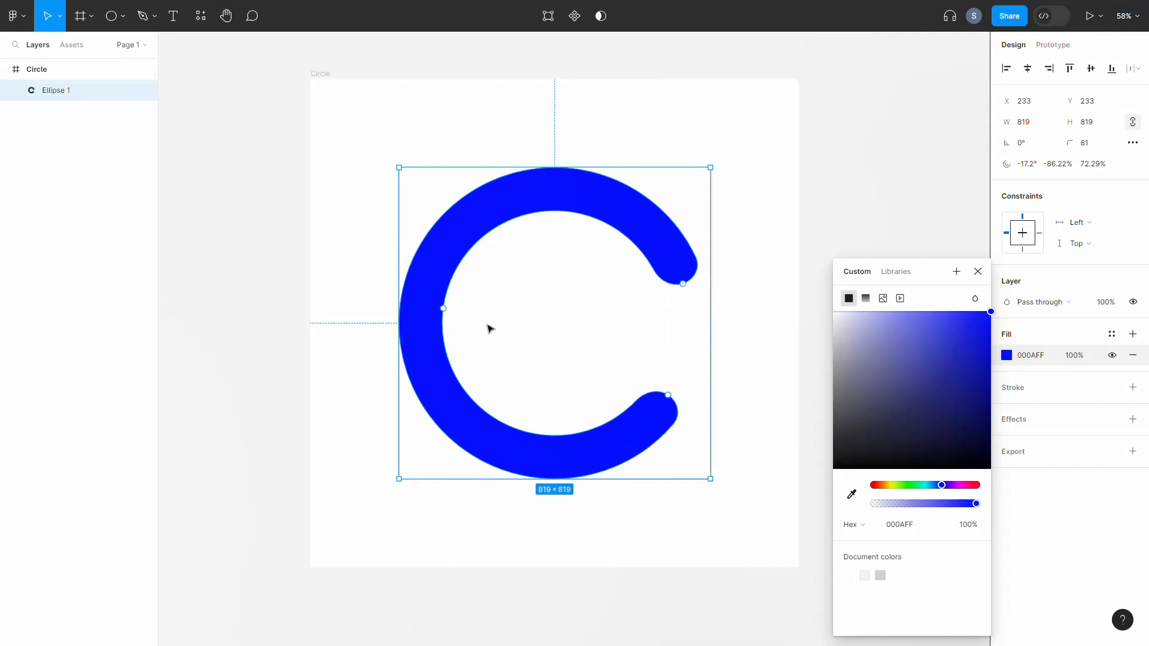
pyautogui.moveTo(444, 309); pyautogui.dragTo(555, 324)
pyautogui.moveTo(630, 301)
pyautogui.mouseDown()
pyautogui.moveTo(626, 363)
pyautogui.moveTo(634, 295)
pyautogui.mouseUp()
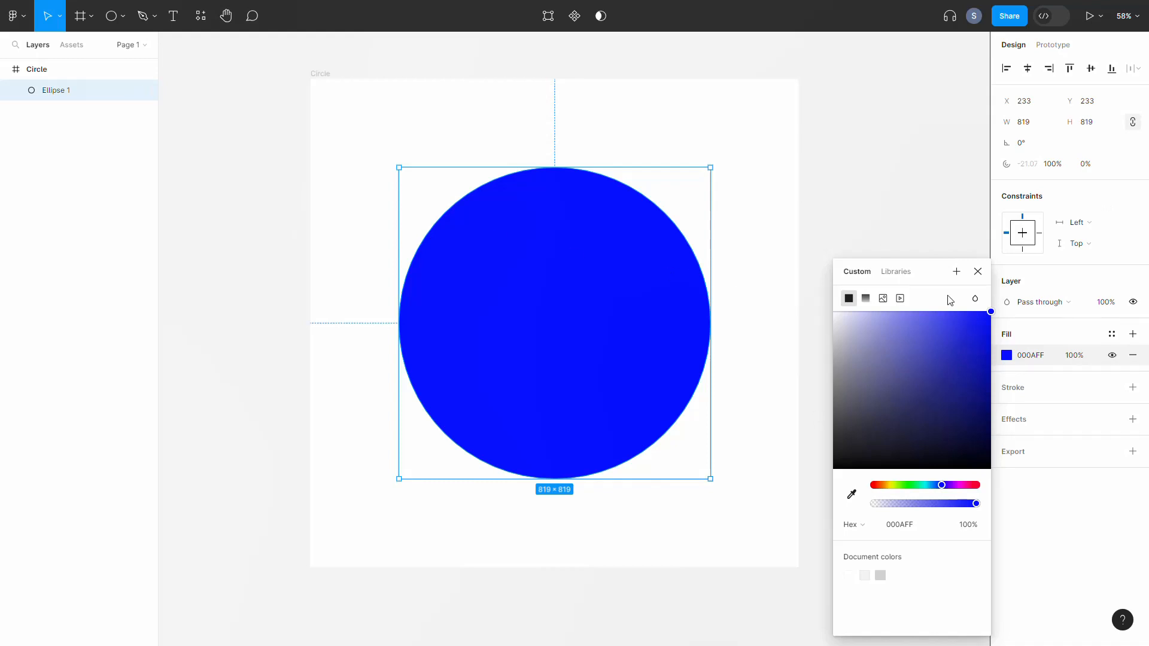
pyautogui.click(977, 271)
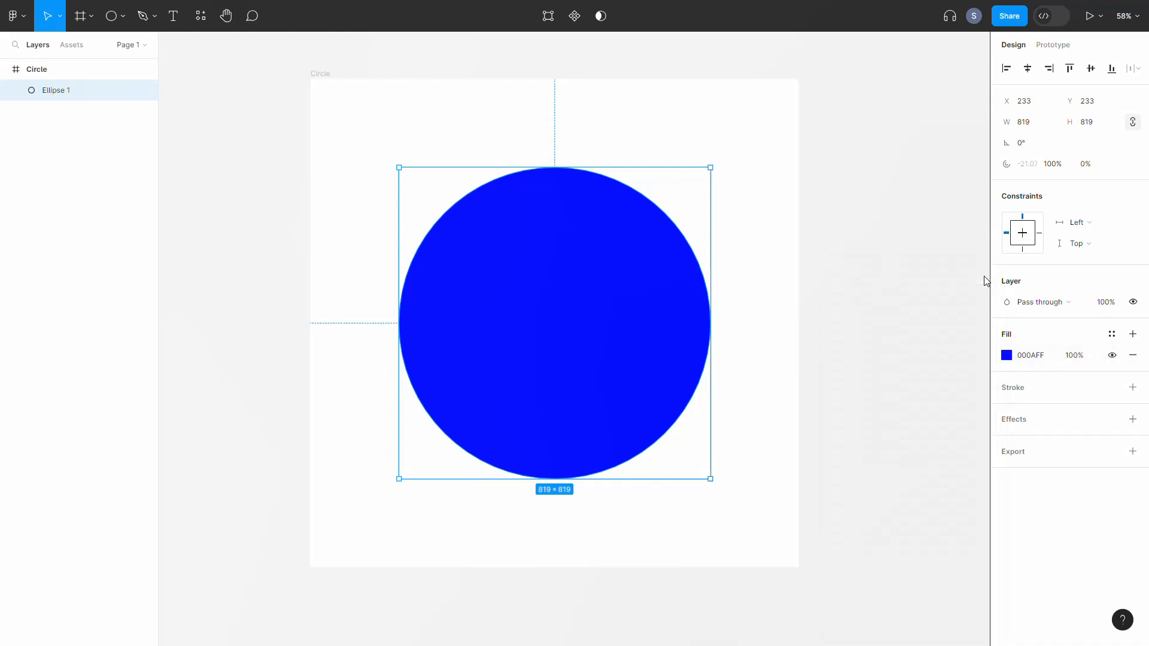
# Cut a wedge out of the blue circle with a sweep of about -84.86% and set its corner radius to 0
pyautogui.click(328, 76)
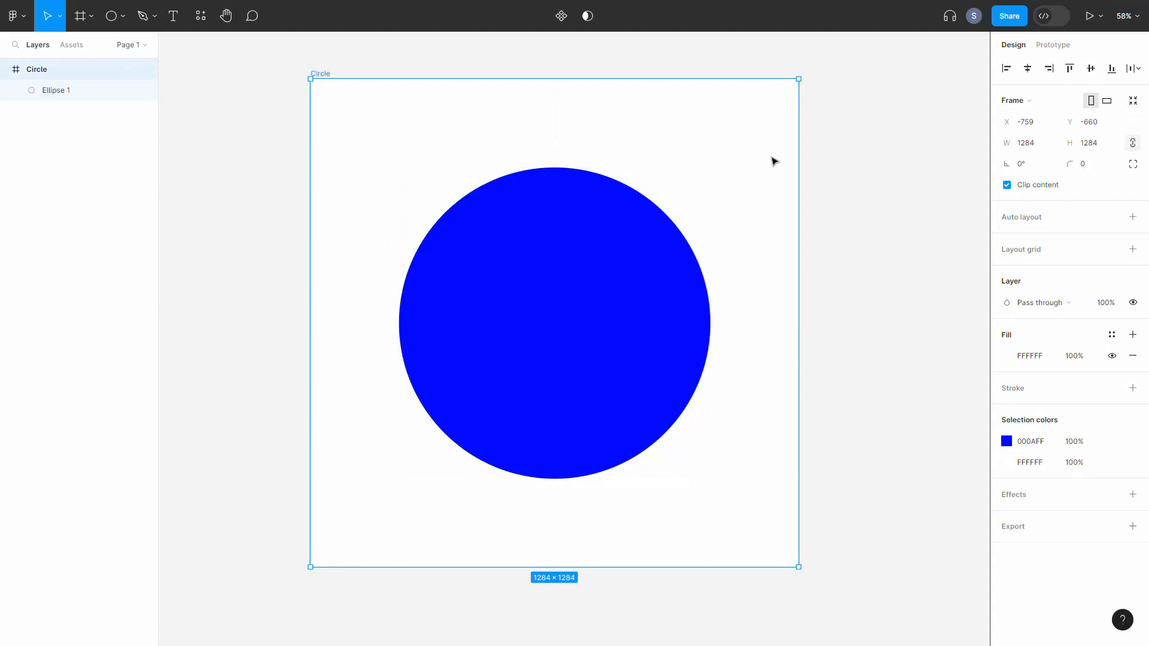
pyautogui.click(635, 256)
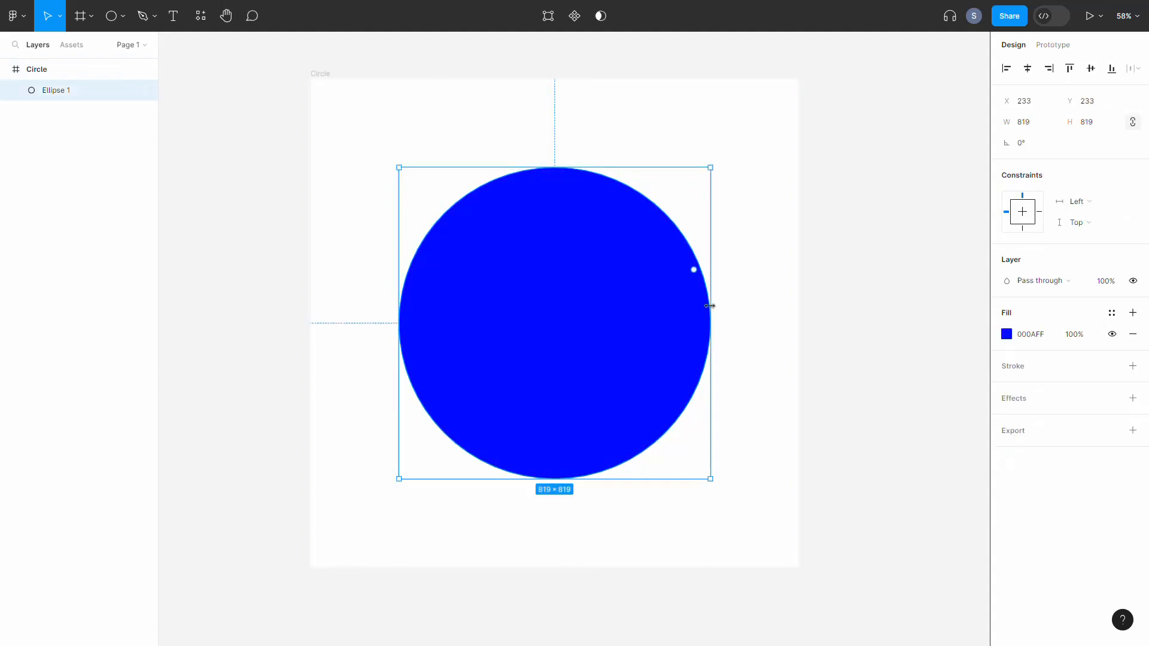
pyautogui.click(694, 269)
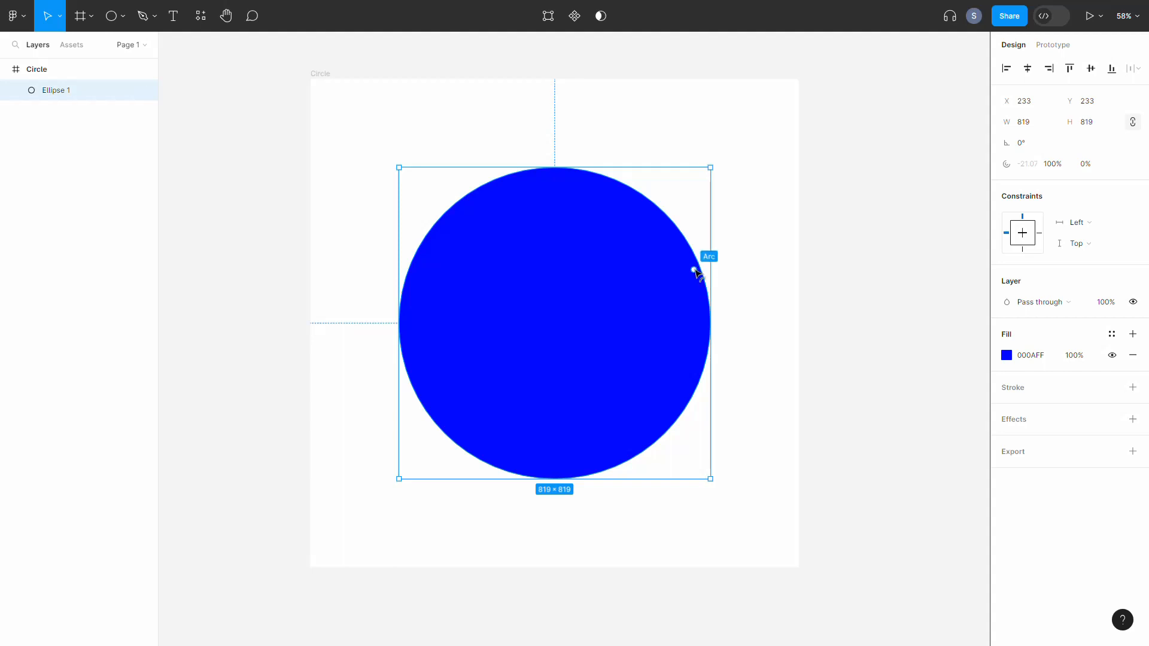
pyautogui.moveTo(696, 272); pyautogui.dragTo(657, 389)
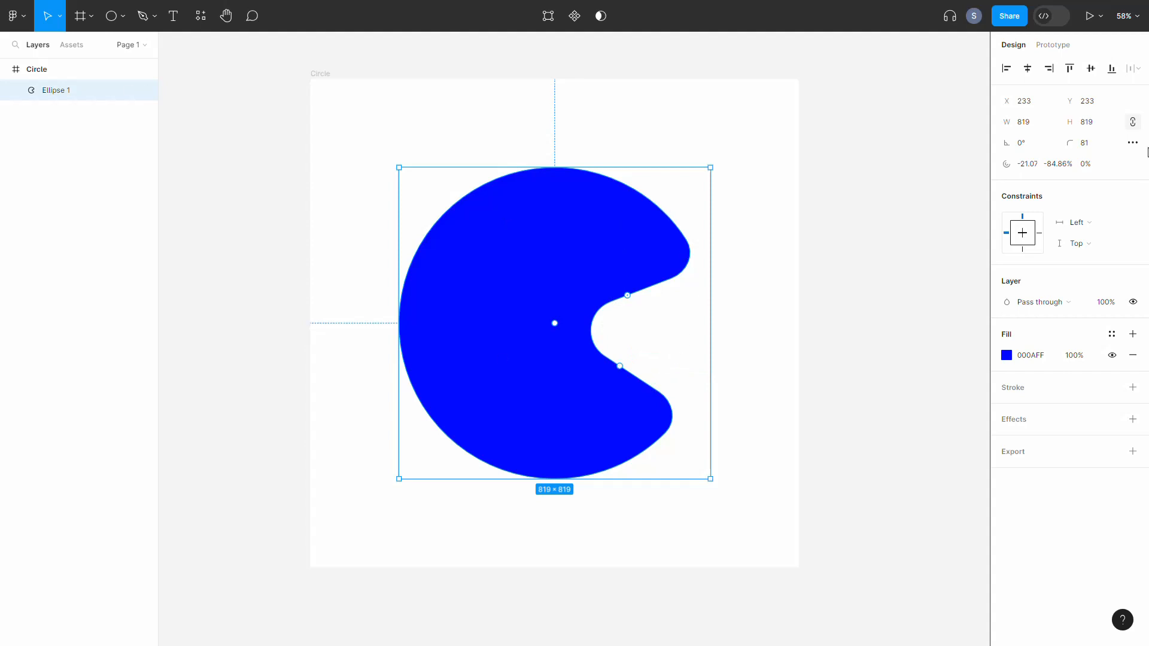
pyautogui.click(1101, 147)
pyautogui.write('0')
pyautogui.press('Return')
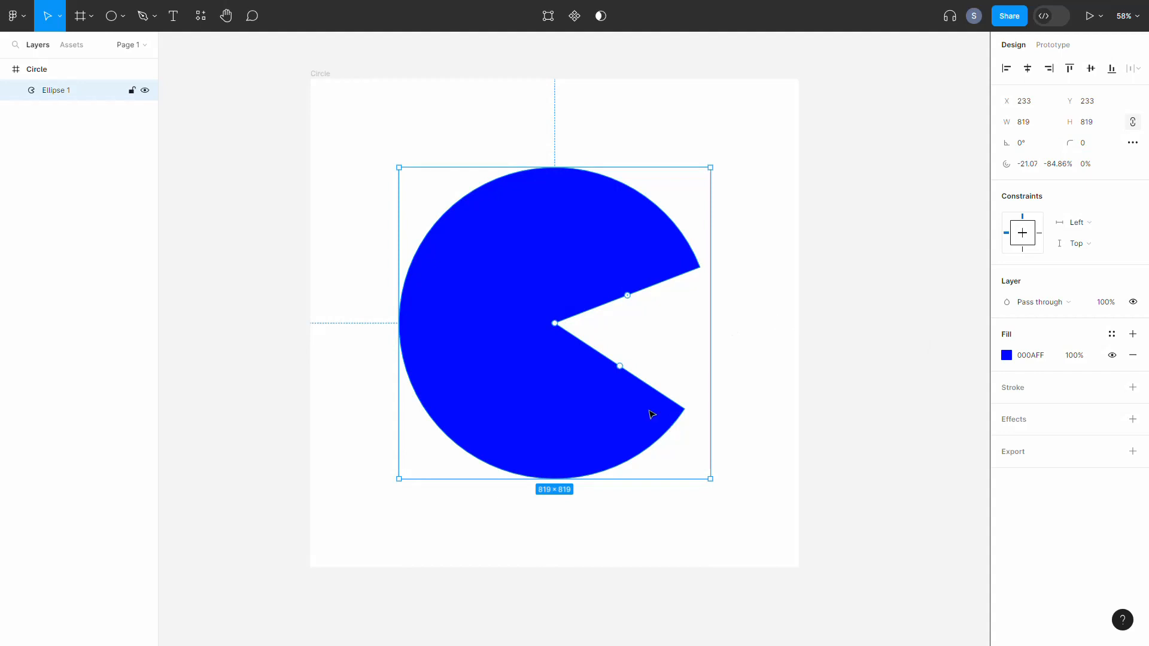
# Reshape the blue pie so its arc starts at about -127.6° and has a sweep of about -64.27%
pyautogui.moveTo(628, 375); pyautogui.dragTo(601, 401)
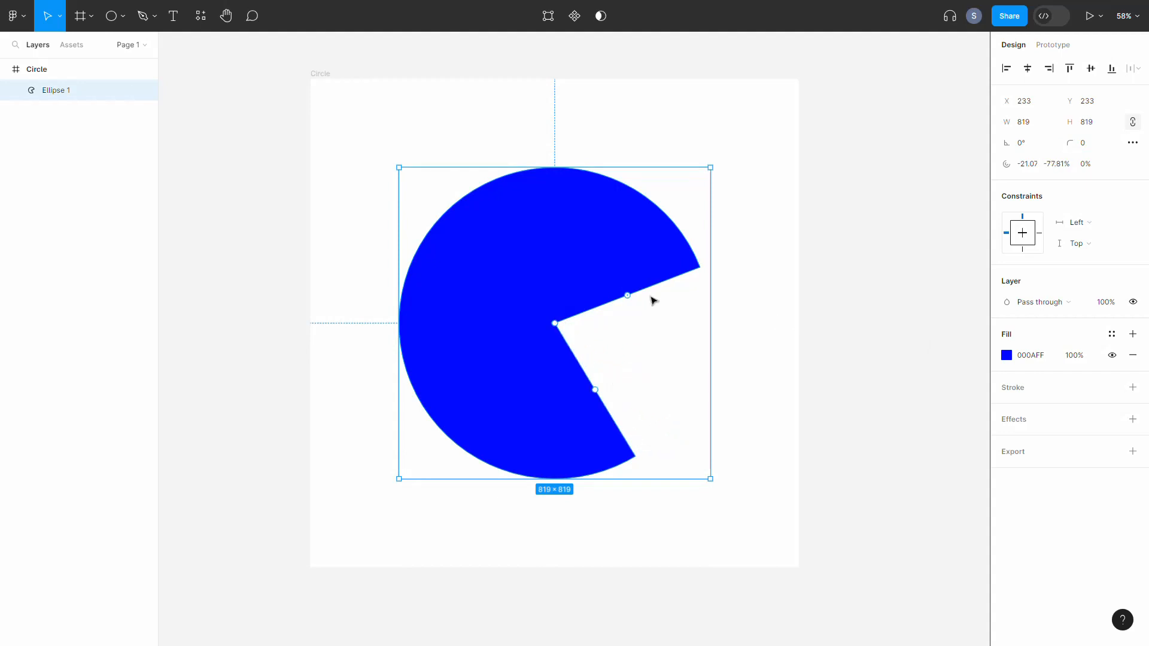
pyautogui.moveTo(628, 295); pyautogui.dragTo(507, 262)
pyautogui.moveTo(611, 275); pyautogui.dragTo(611, 331)
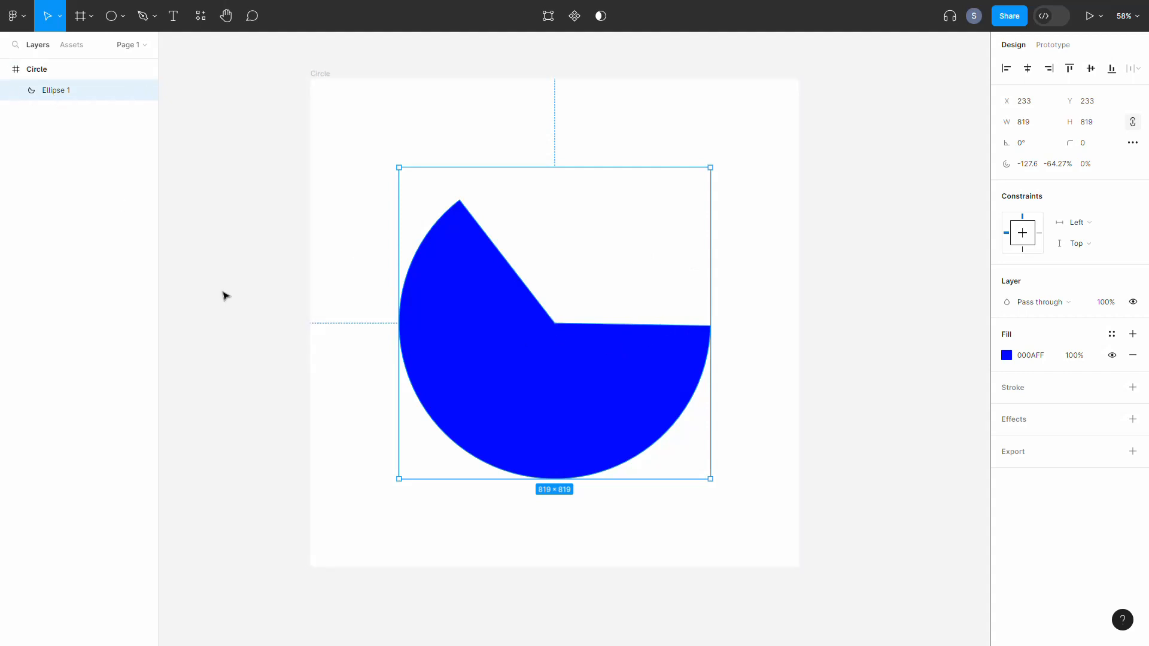
# Duplicate the blue pie shape, extend the copy's sweep to about -82.67% and fill it with purple 9E00FF
pyautogui.hotkey('ctrl', 'd')
pyautogui.moveTo(635, 324); pyautogui.dragTo(591, 257)
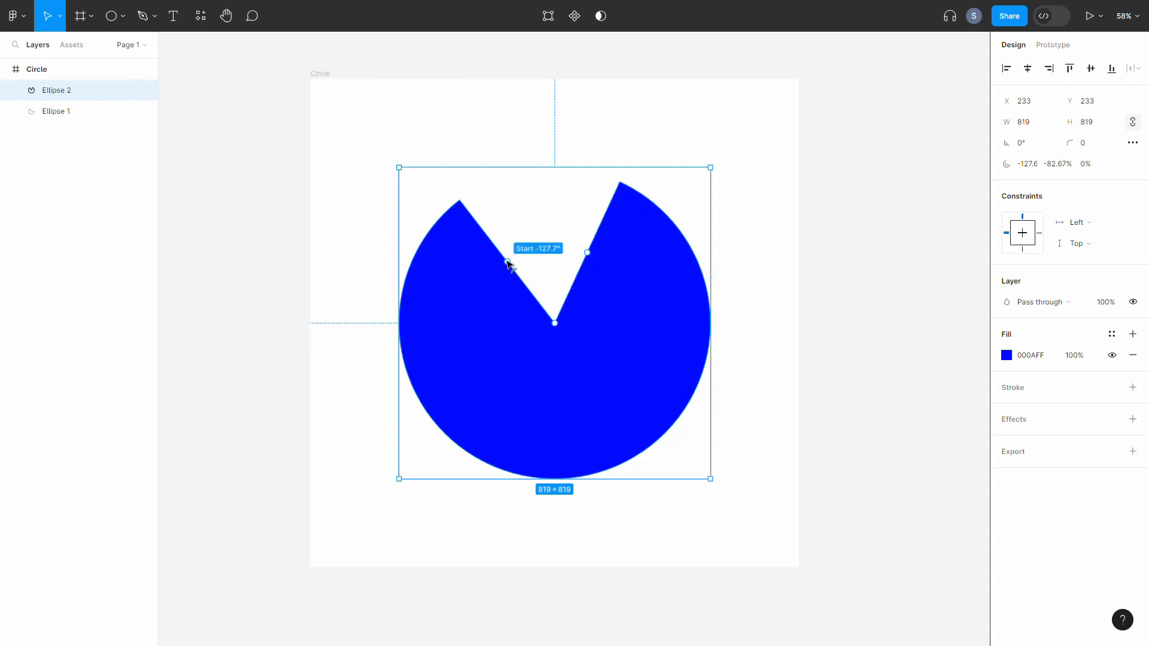
pyautogui.click(1011, 358)
pyautogui.moveTo(951, 486); pyautogui.dragTo(955, 486)
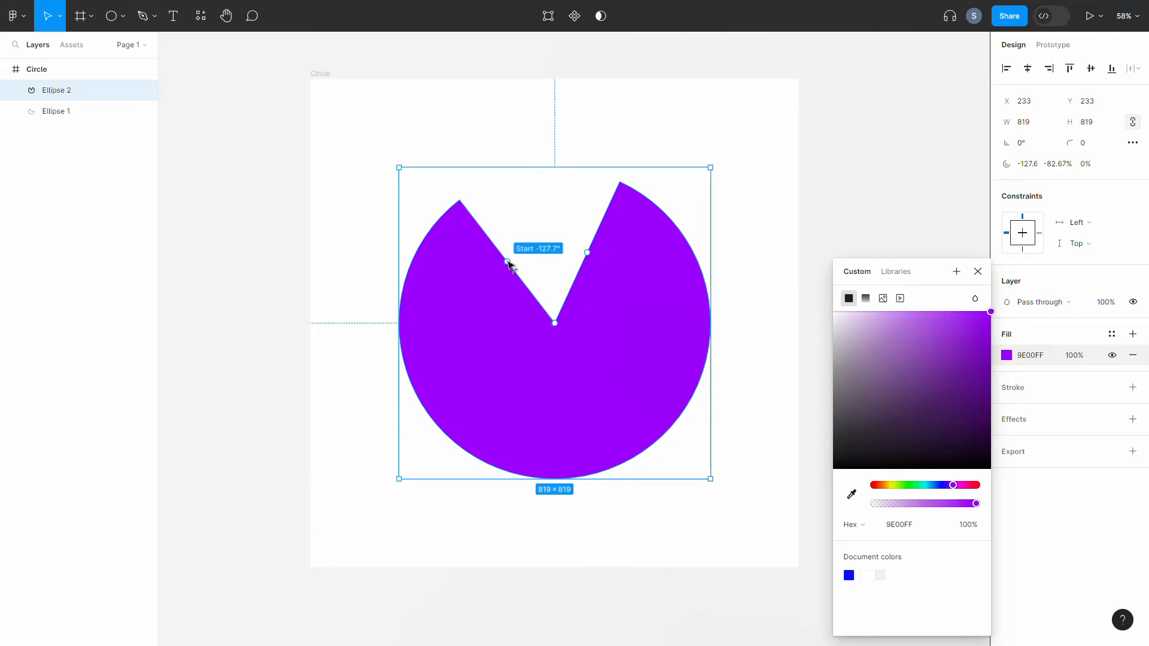
# Reshape the purple copy into a narrow slice starting at about 3.51° with a sweep of about -14.98%
pyautogui.moveTo(509, 264); pyautogui.dragTo(613, 328)
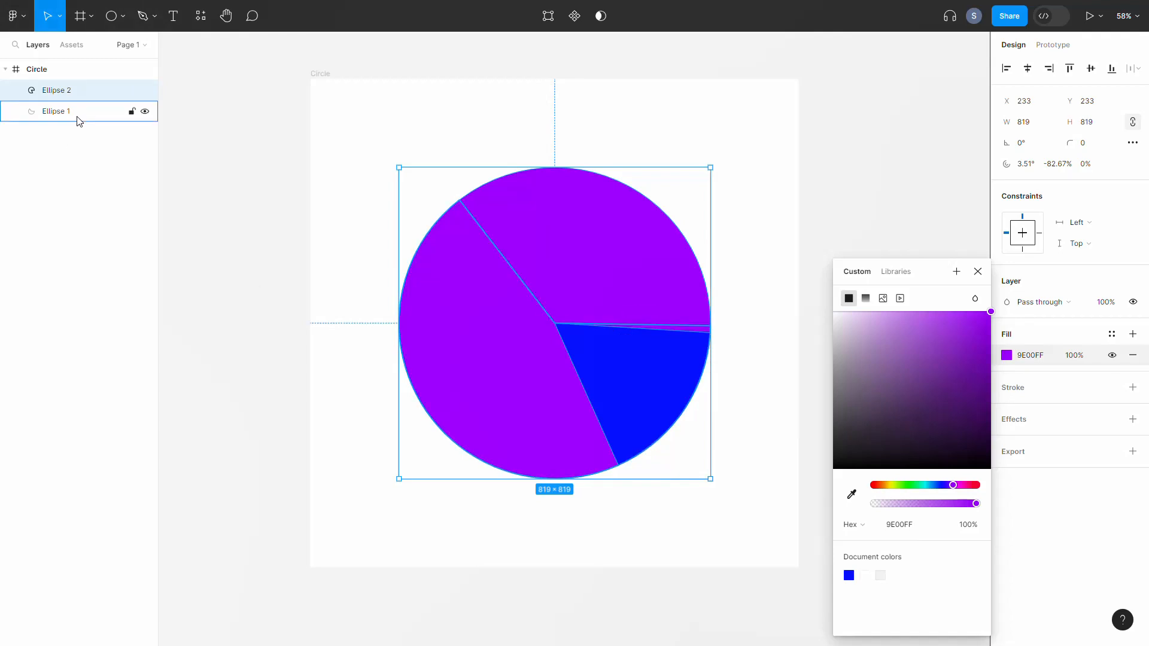
pyautogui.moveTo(586, 396); pyautogui.dragTo(509, 264)
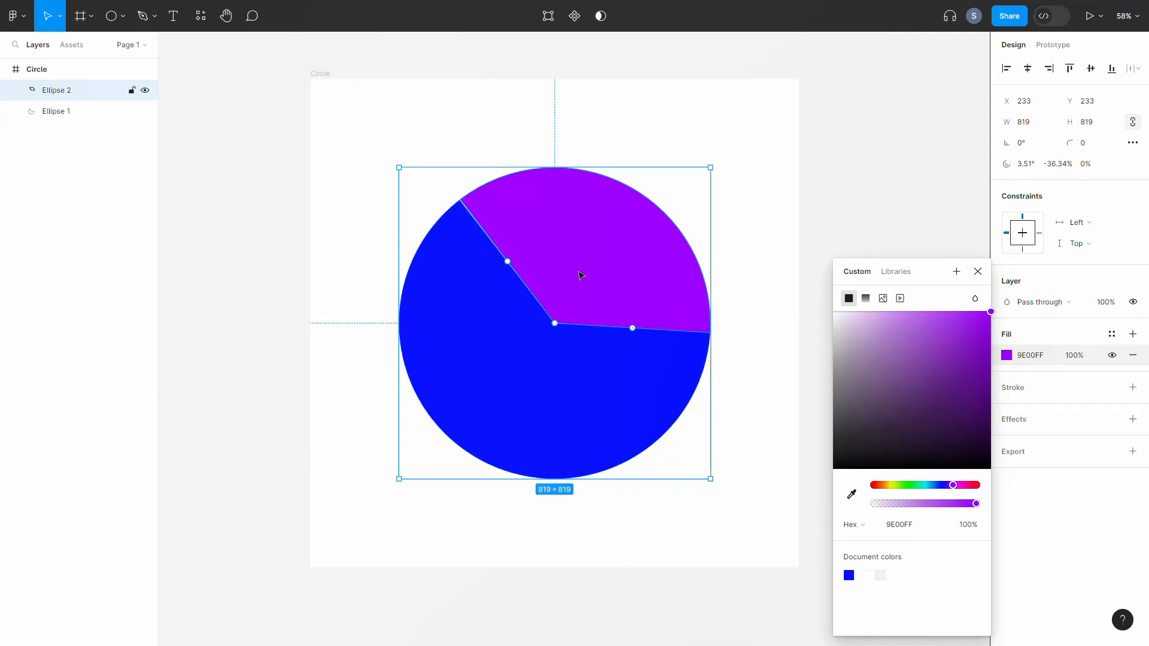
pyautogui.moveTo(508, 264); pyautogui.dragTo(607, 268)
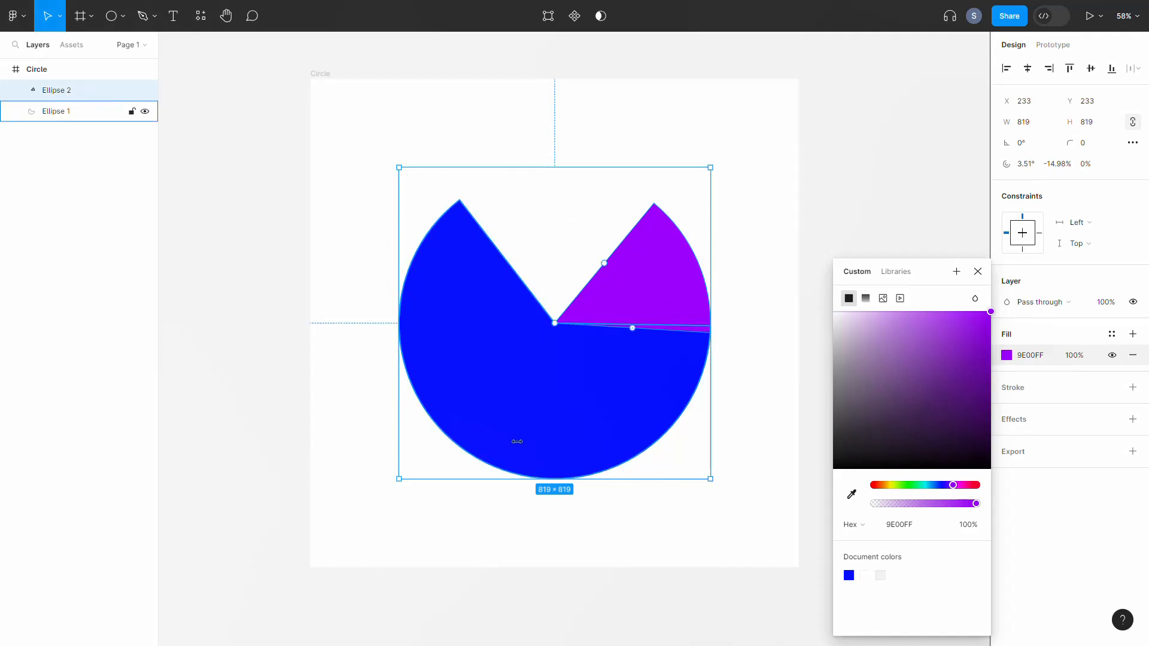
# Widen the purple slice to a sweep of about -20.62% and remove its duplicate fill
pyautogui.hotkey('ctrl', 'd')
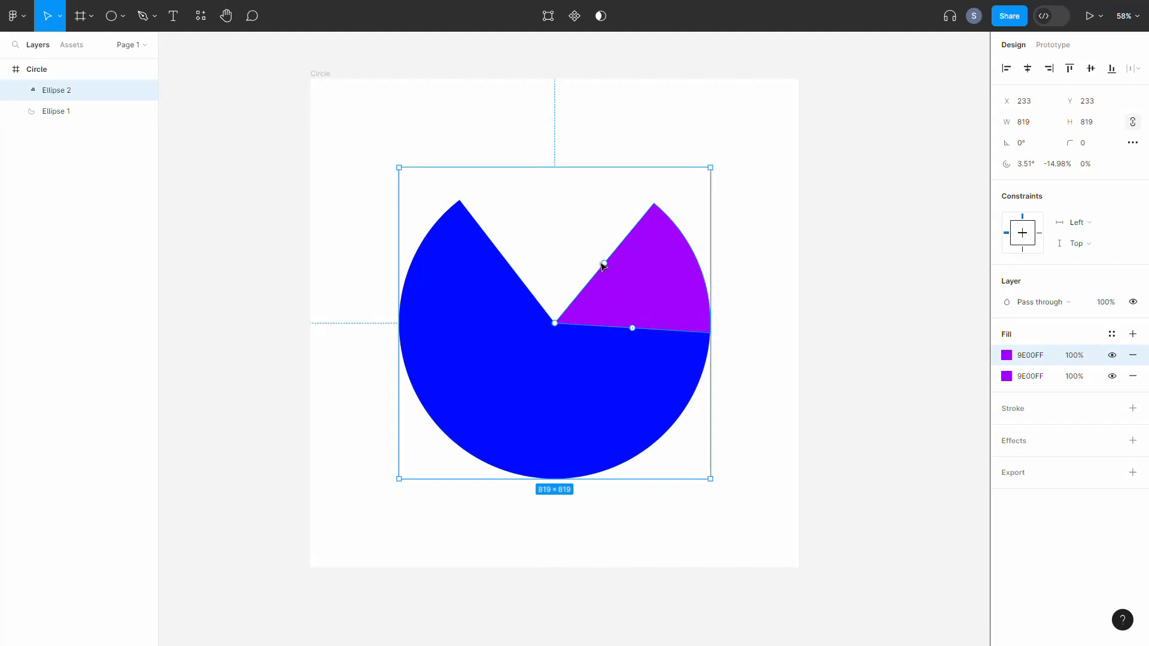
pyautogui.moveTo(604, 263); pyautogui.dragTo(580, 250)
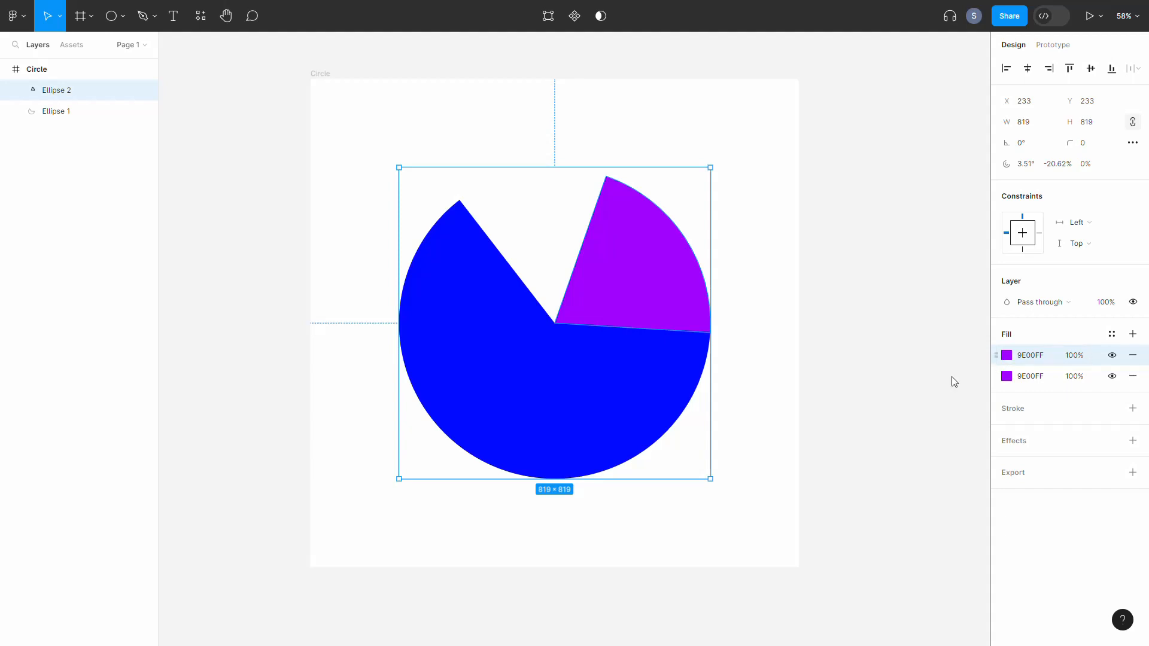
pyautogui.click(941, 346)
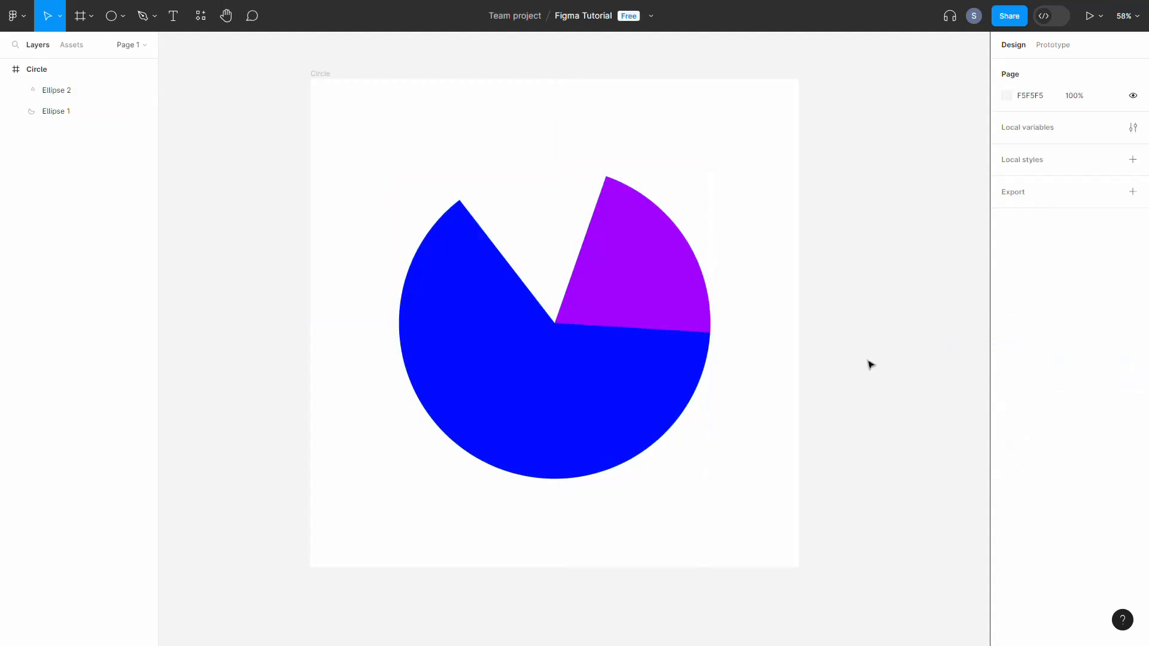
pyautogui.click(651, 300)
pyautogui.click(1132, 355)
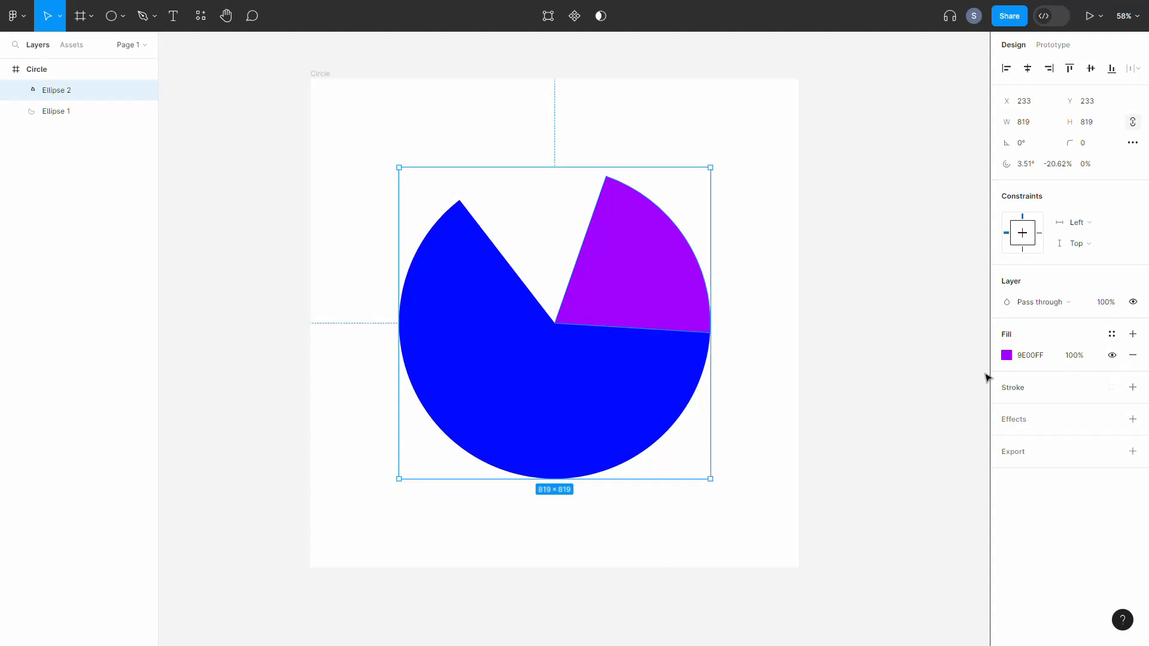
# Duplicate the purple slice layer in place
pyautogui.click(66, 112)
pyautogui.click(70, 98)
pyautogui.hotkey('ctrl', 'd')
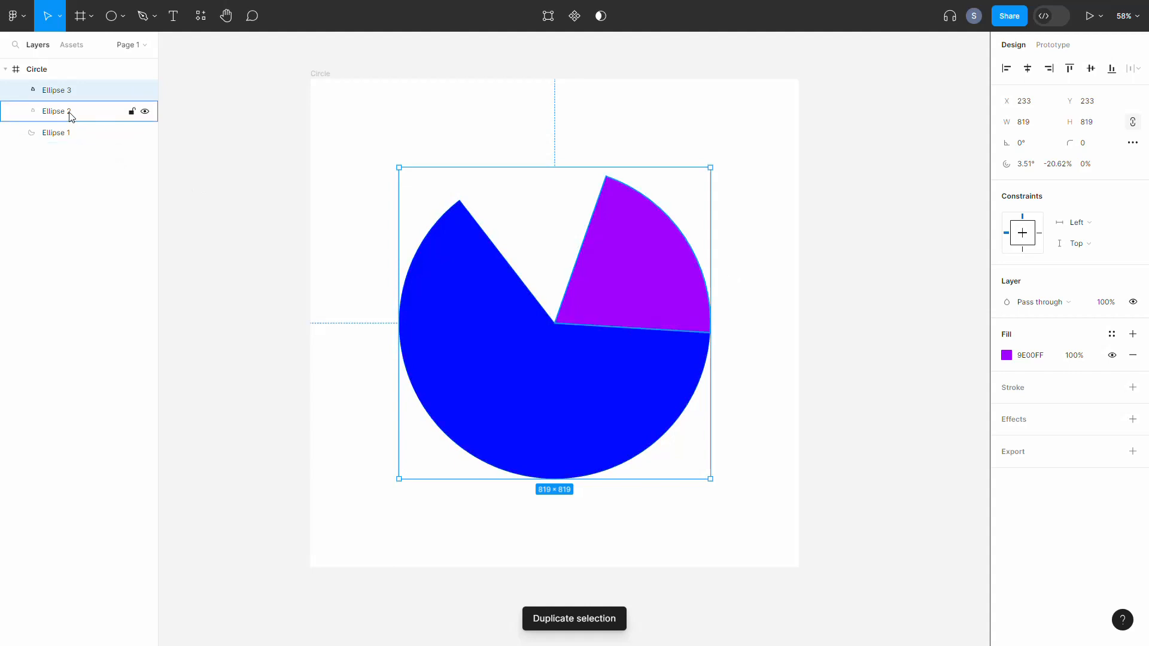
pyautogui.moveTo(594, 241)
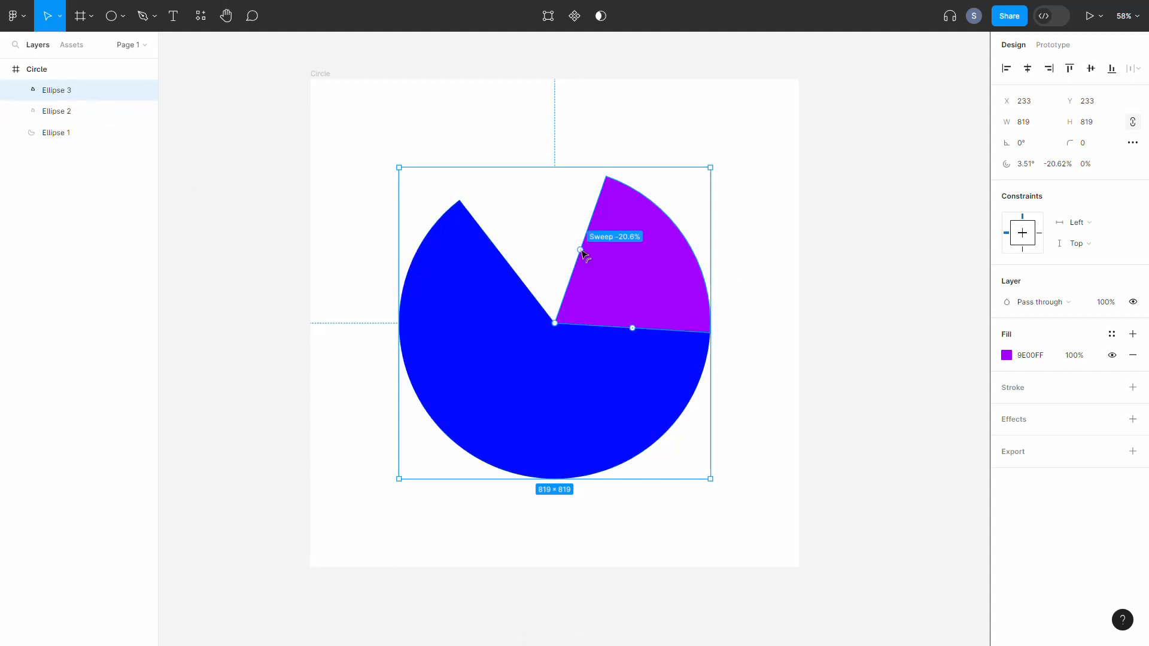
# Extend the duplicated purple slice's sweep to about -36.43%, up to the blue shape's edge, and fill it with pink FF00B8
pyautogui.moveTo(581, 253); pyautogui.dragTo(508, 262)
pyautogui.click(1010, 361)
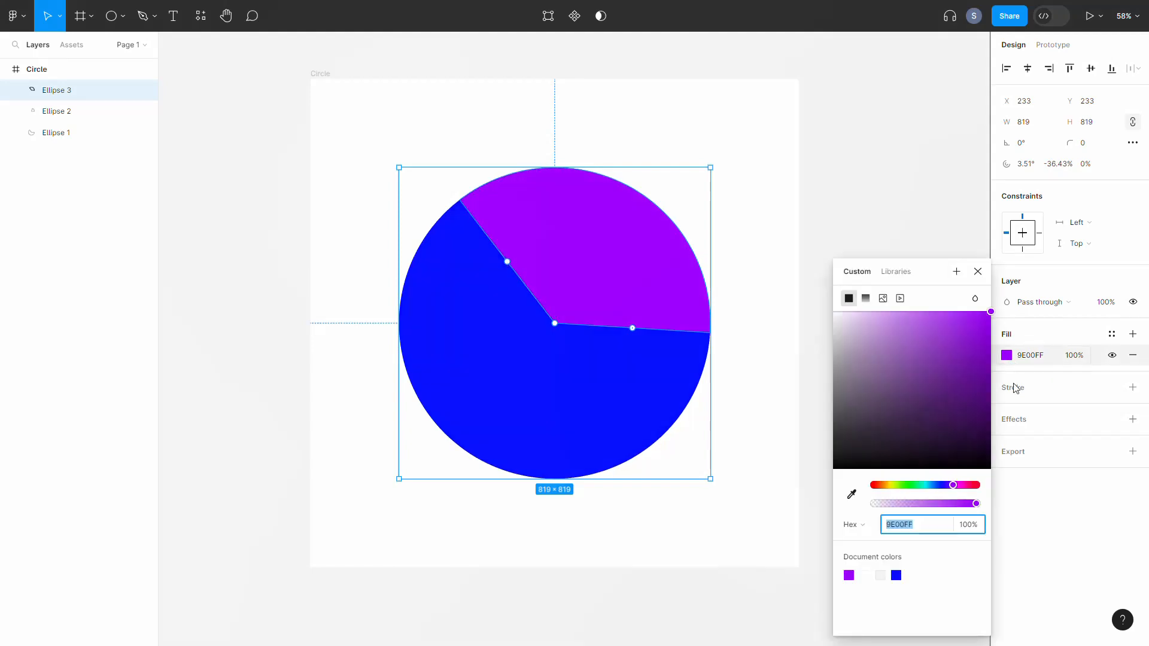
pyautogui.moveTo(960, 486); pyautogui.dragTo(965, 486)
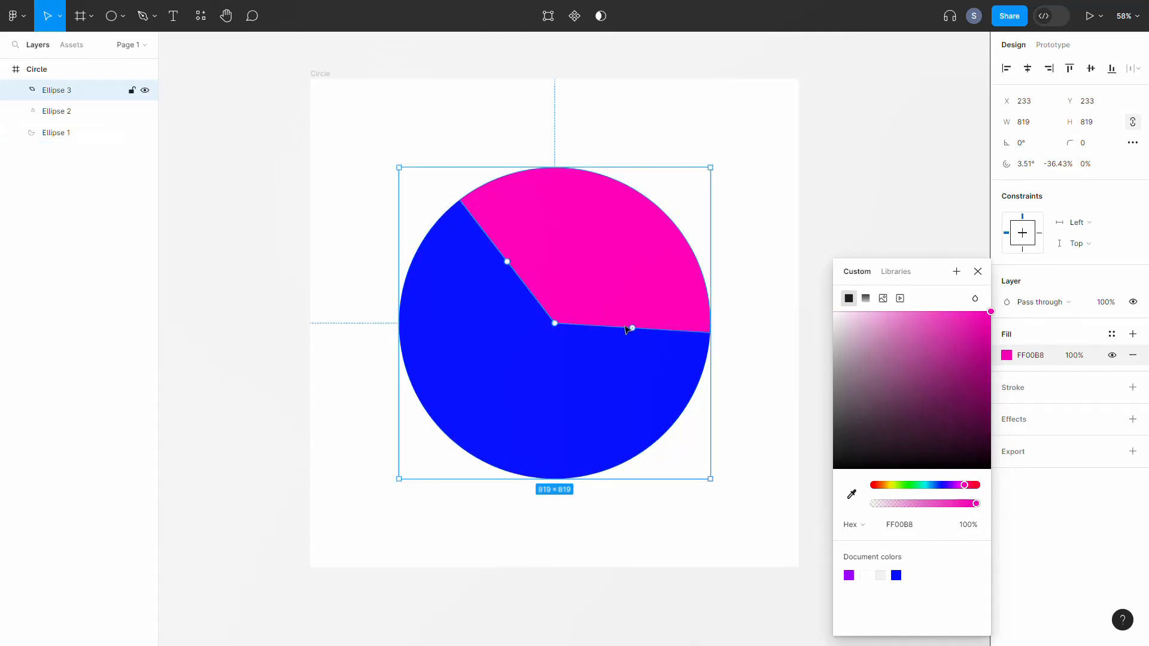
# Move the pink slice's start to about -69.9° at the purple slice's edge and reduce its sweep to about -16%, ending at the blue shape
pyautogui.moveTo(633, 328); pyautogui.dragTo(584, 249)
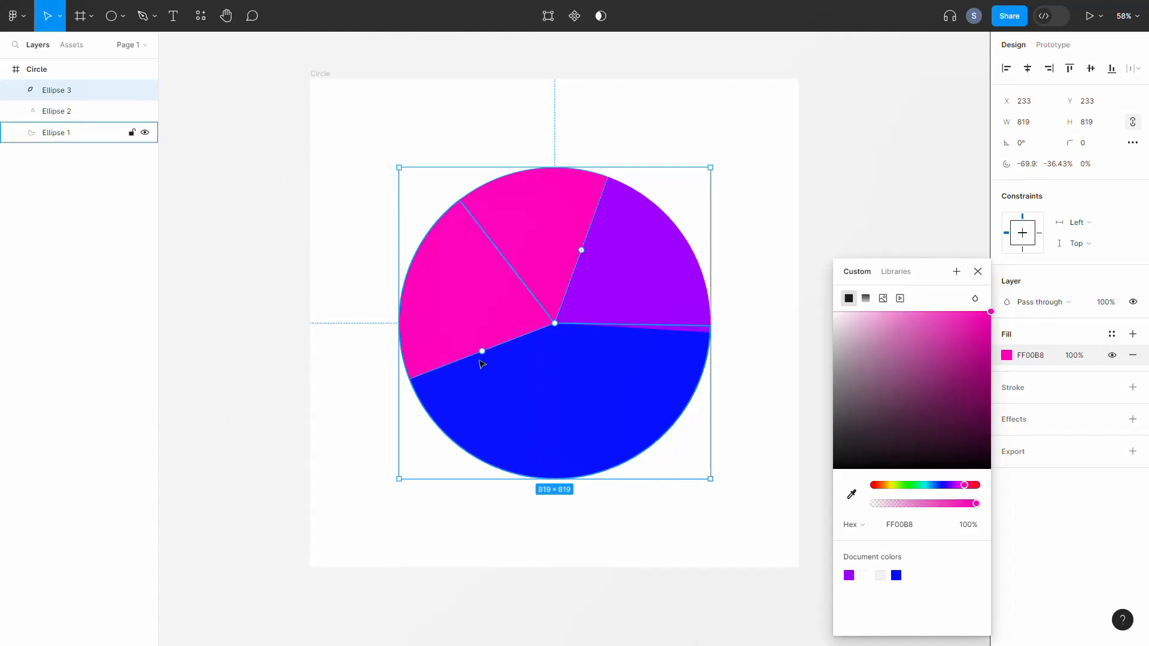
pyautogui.moveTo(482, 351); pyautogui.dragTo(499, 251)
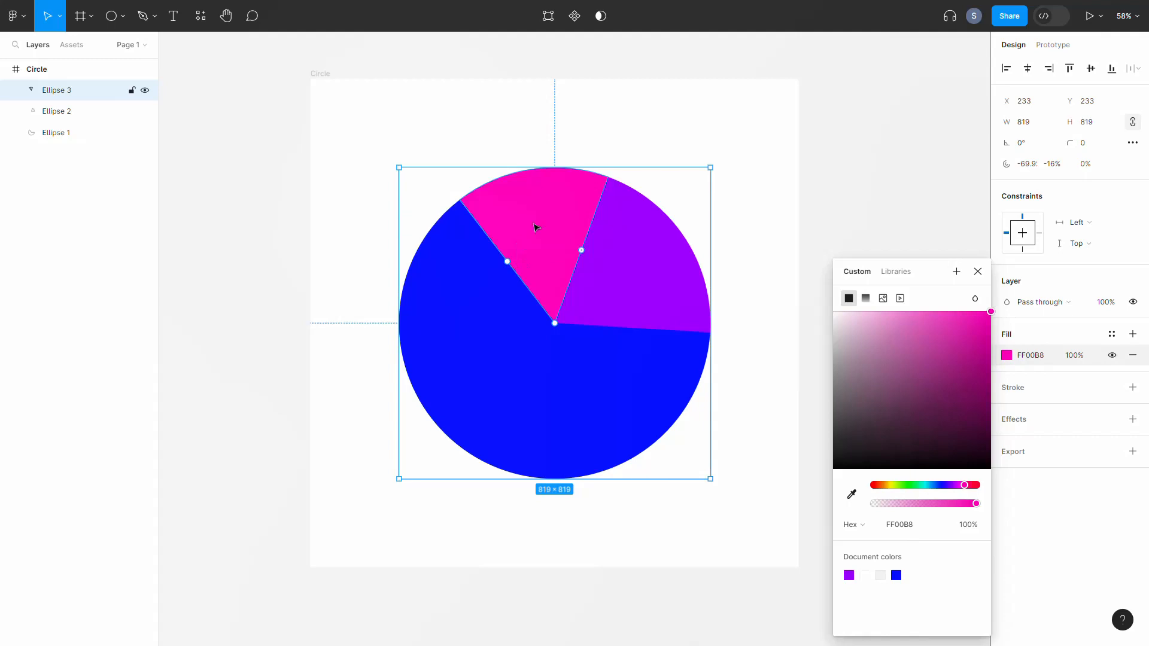
pyautogui.click(862, 207)
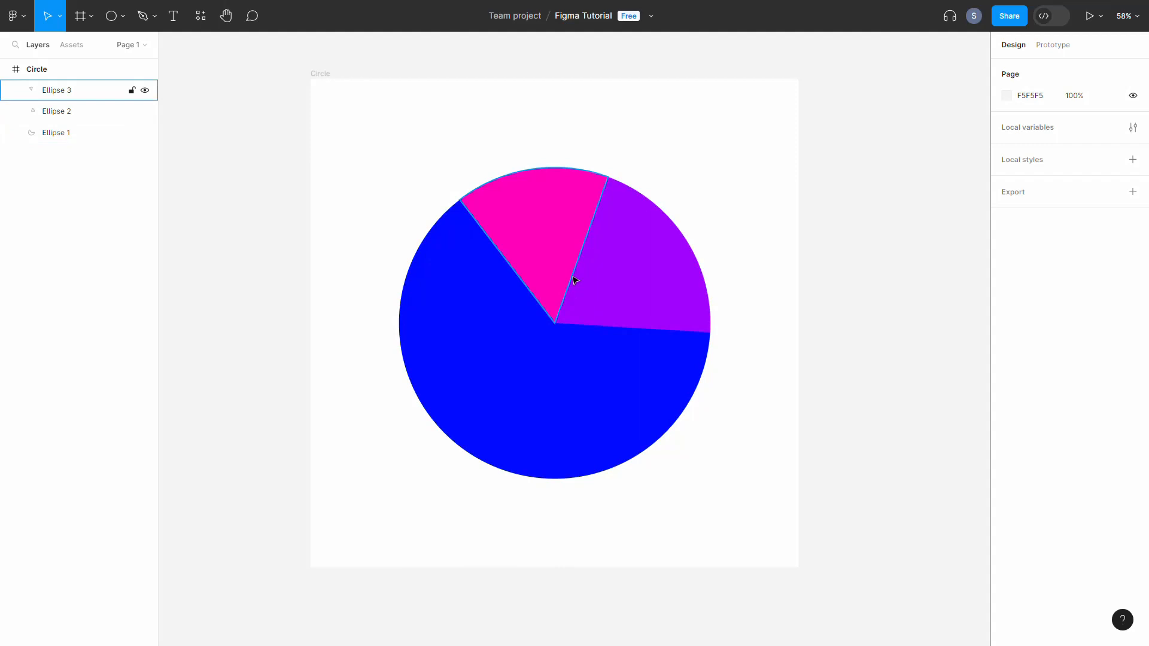
# Hollow out the blue, purple and pink slices into one ring with matching inner edges, using a ratio of about 58.38% for the pink slice
pyautogui.click(541, 362)
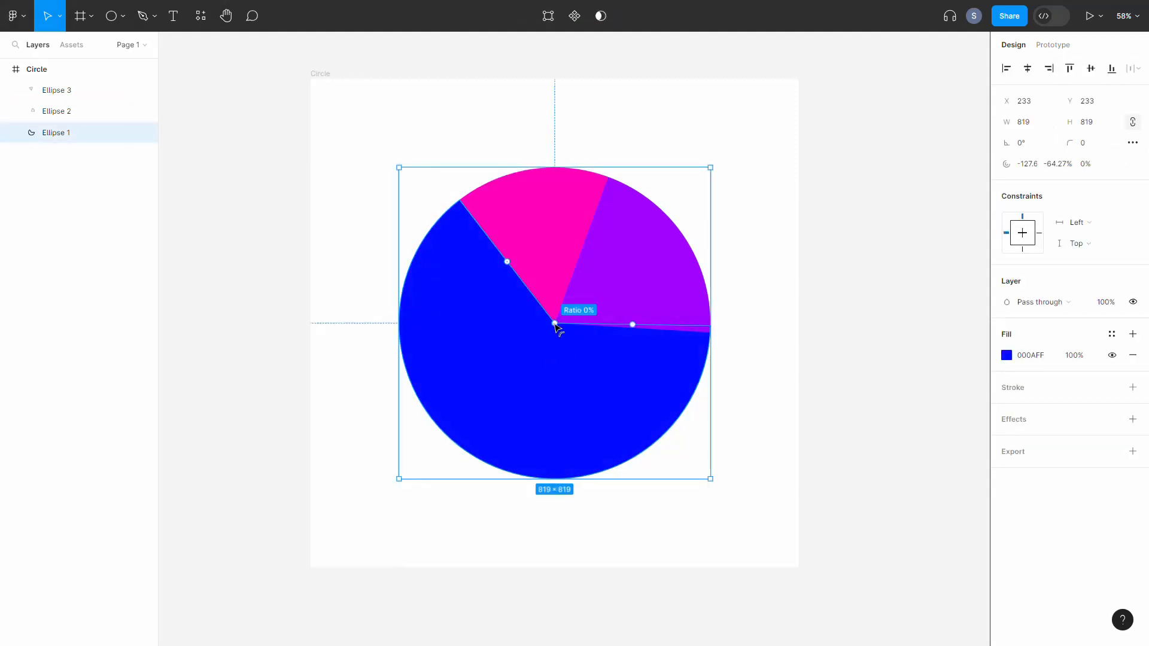
pyautogui.moveTo(555, 324); pyautogui.dragTo(541, 413)
pyautogui.click(589, 325)
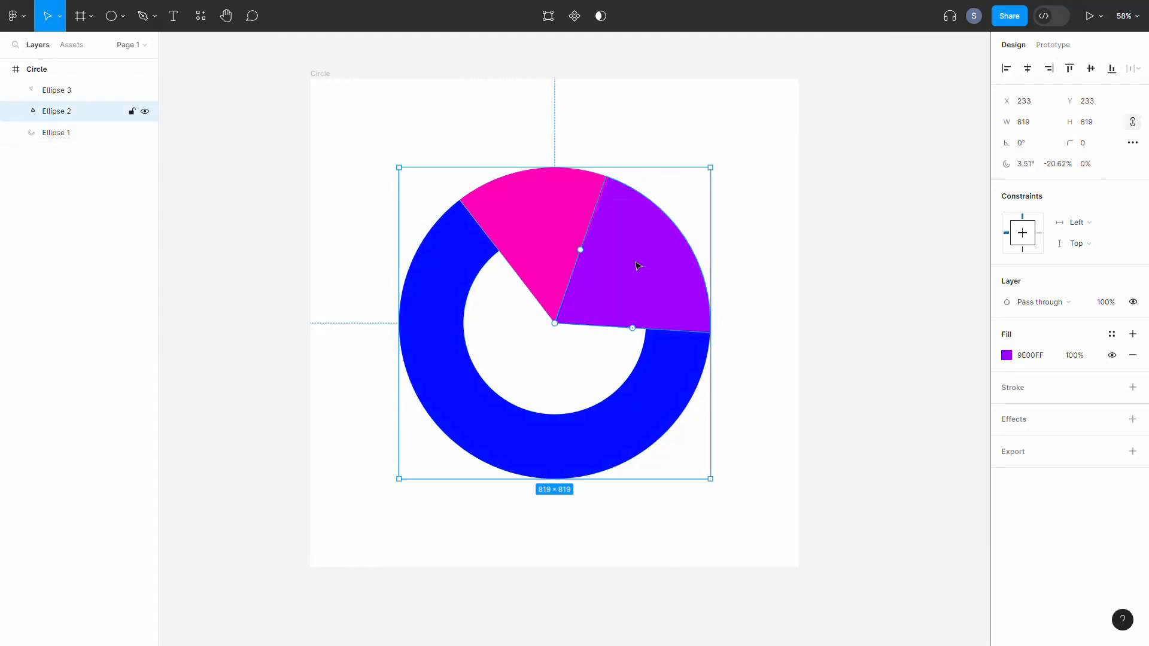
pyautogui.moveTo(556, 324); pyautogui.dragTo(641, 296)
pyautogui.click(547, 303)
pyautogui.moveTo(555, 325); pyautogui.dragTo(551, 236)
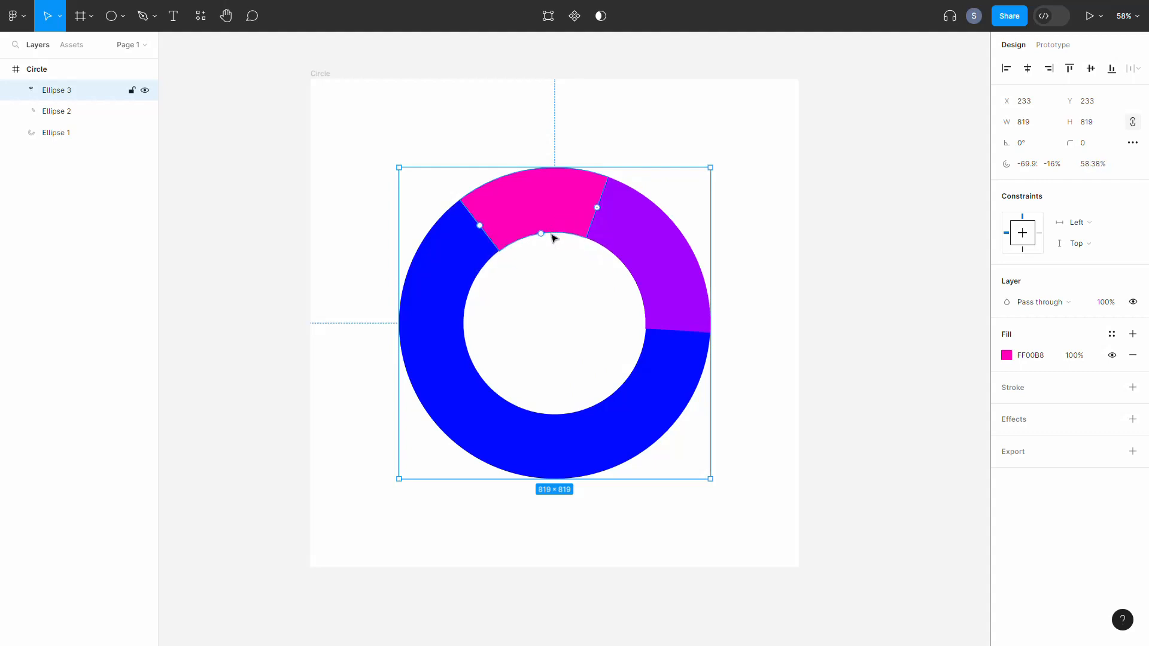
pyautogui.click(869, 307)
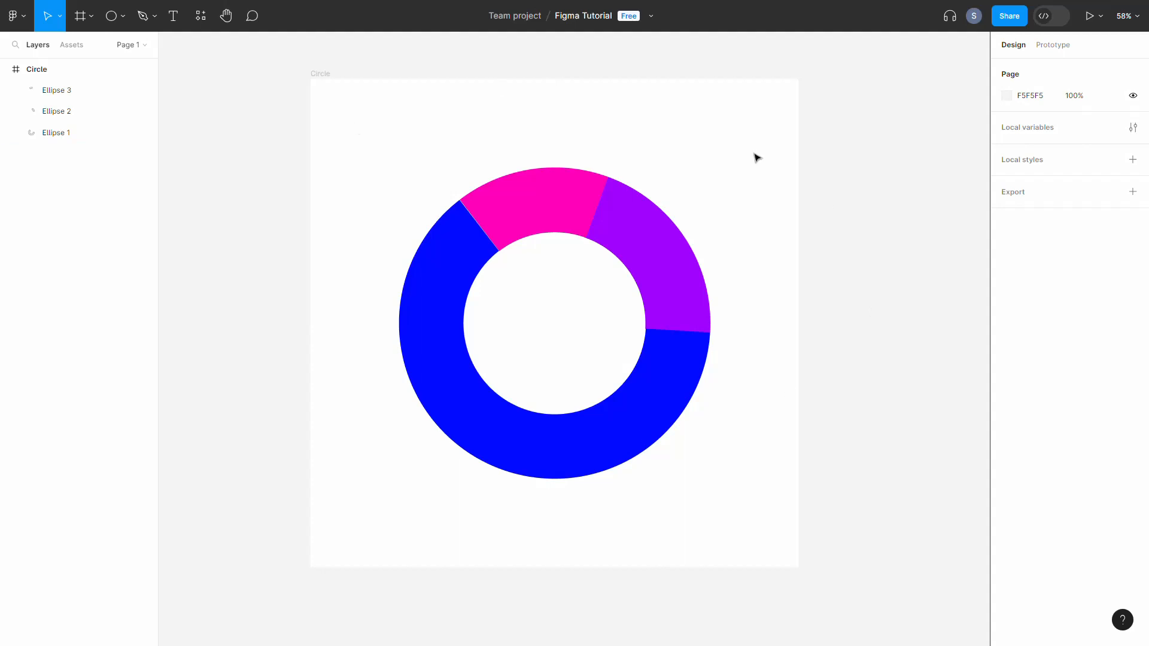